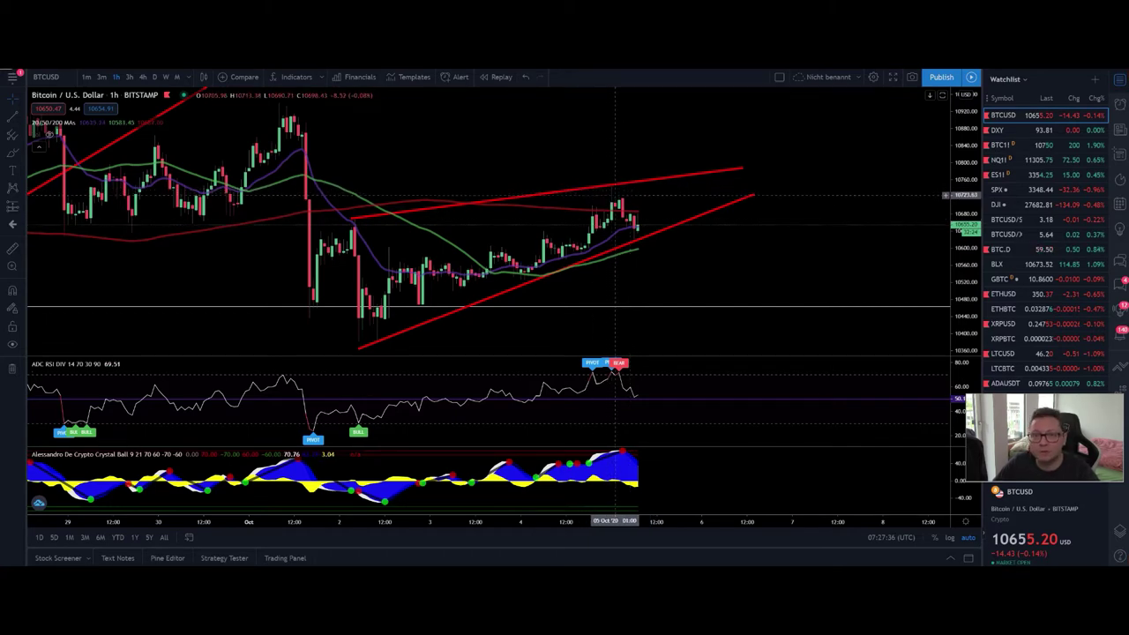
# Step: Pan the BTCUSD chart, then load the DXY Dollar Index chart with its green and cyan trendlines
pyautogui.moveTo(671, 269); pyautogui.dragTo(738, 261)
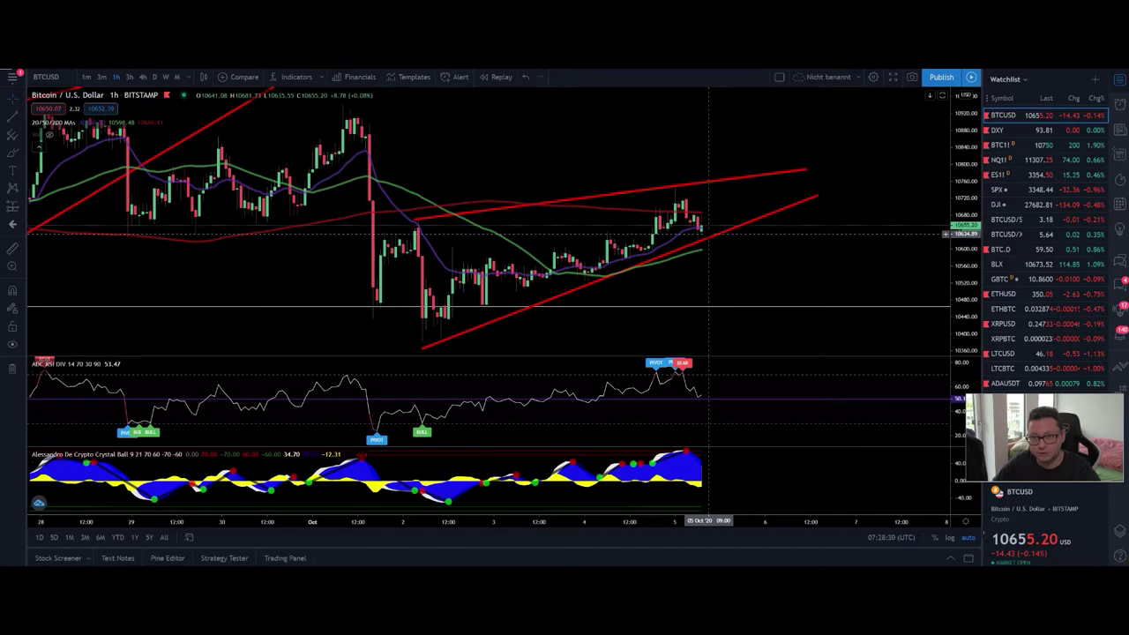
pyautogui.click(1070, 130)
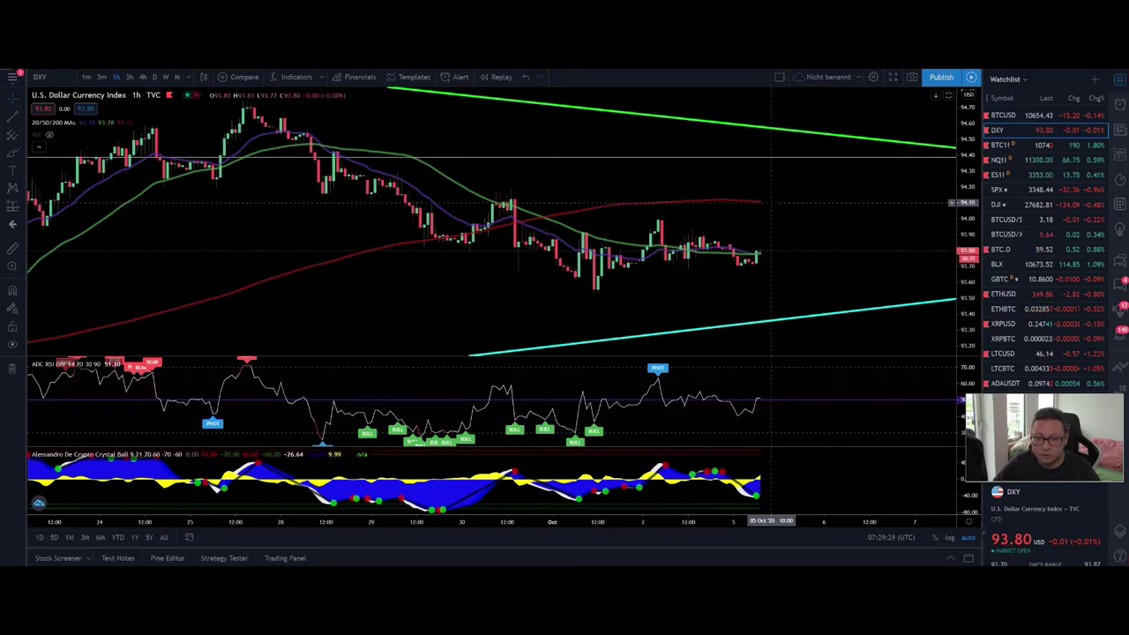
# Step: Zoom and pan the DXY hourly chart to span mid-September to 5 Oct, dismissing the free-trial promo
pyautogui.scroll(-3, 772, 201)
pyautogui.hscroll(5, 889, 300)
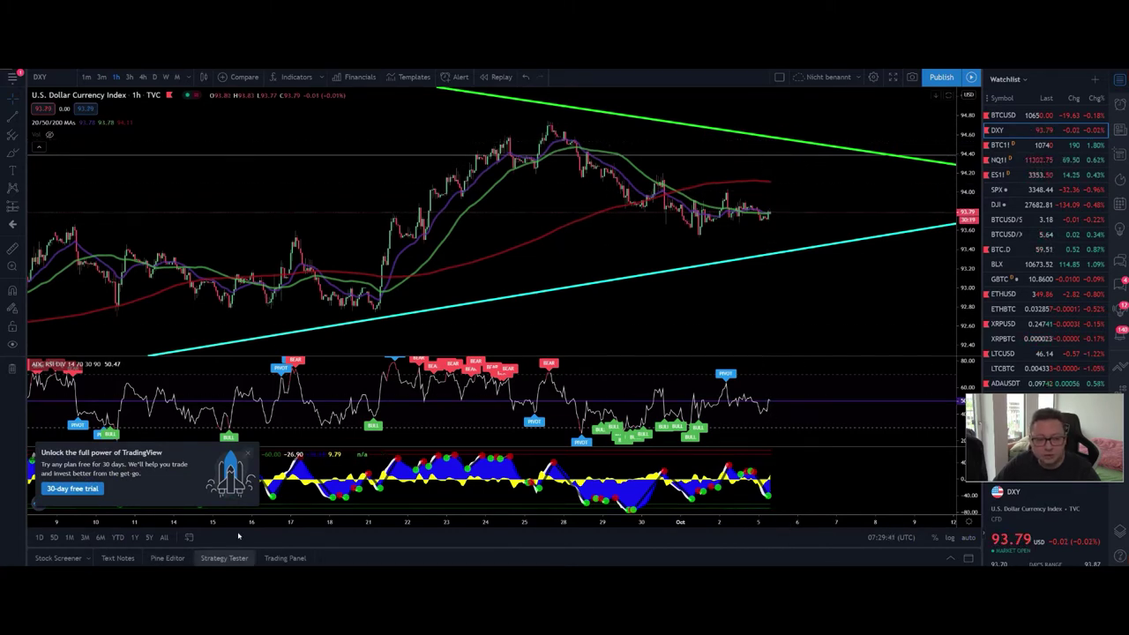
pyautogui.click(247, 453)
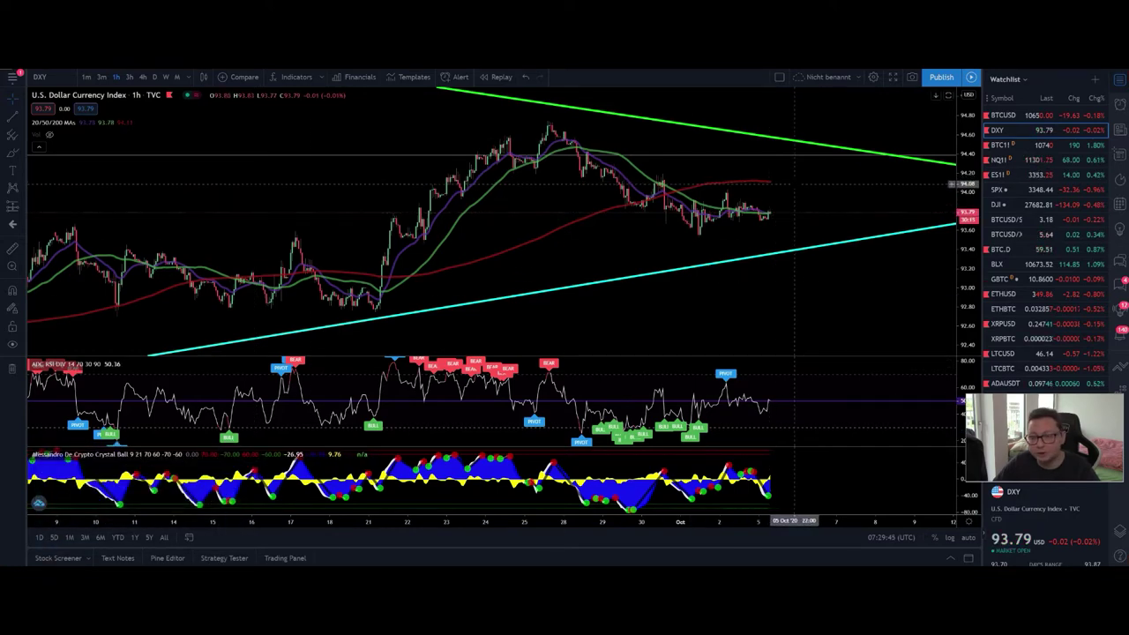
pyautogui.scroll(3, 644, 220)
# Step: Load the BTC1! CME futures chart, zoom and pan across its rising channel, then return to BTCUSD
pyautogui.click(1009, 147)
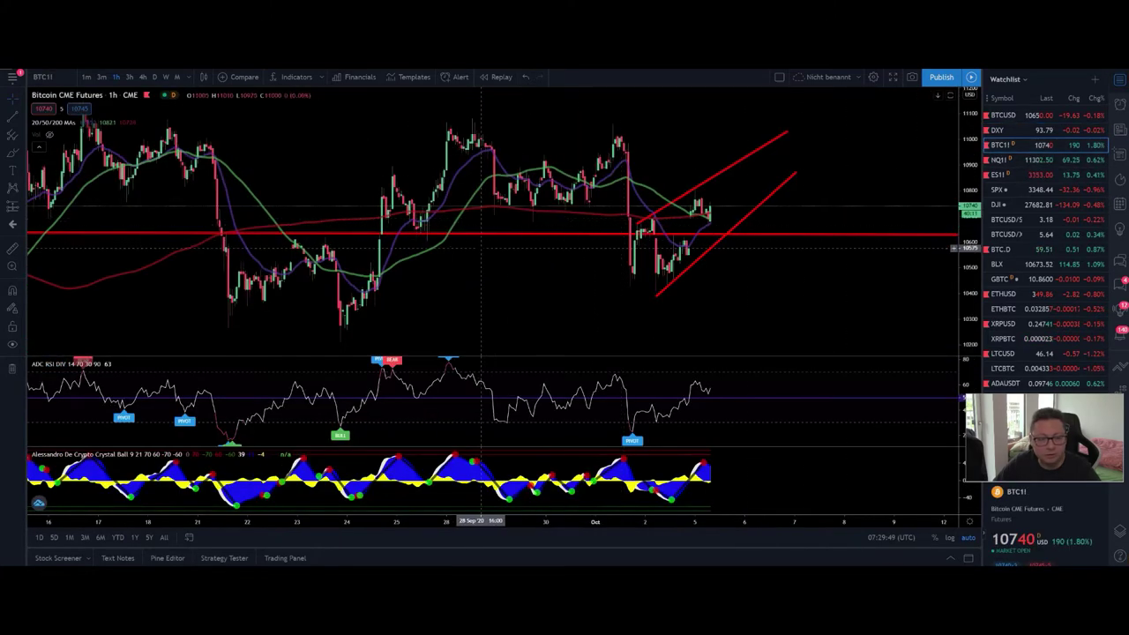
pyautogui.scroll(3, 487, 249)
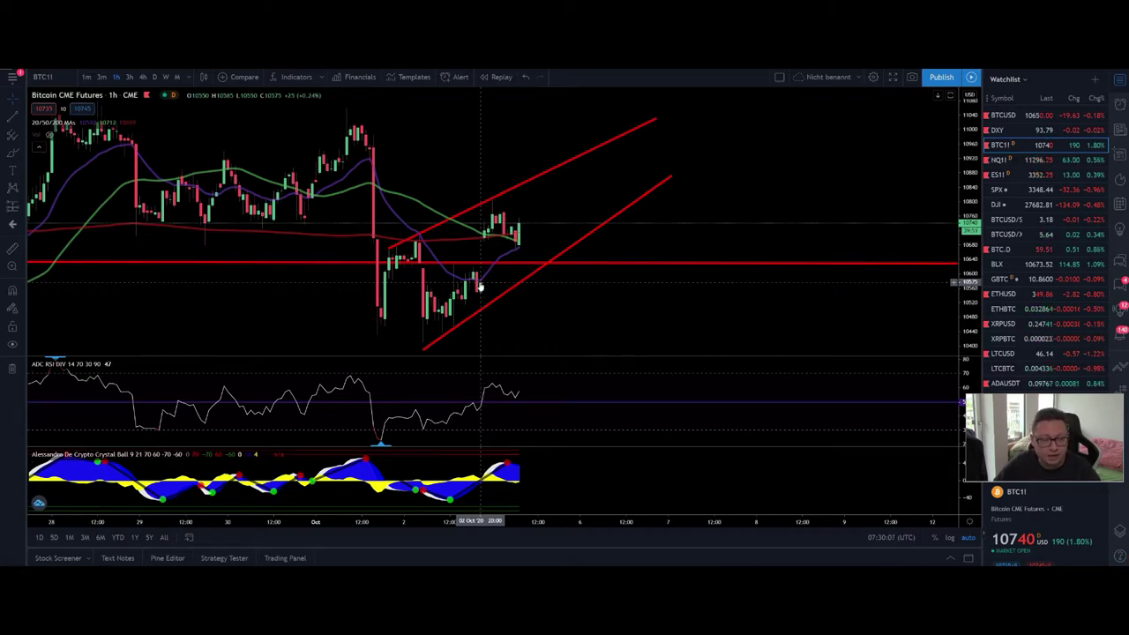
pyautogui.scroll(-5, 480, 285)
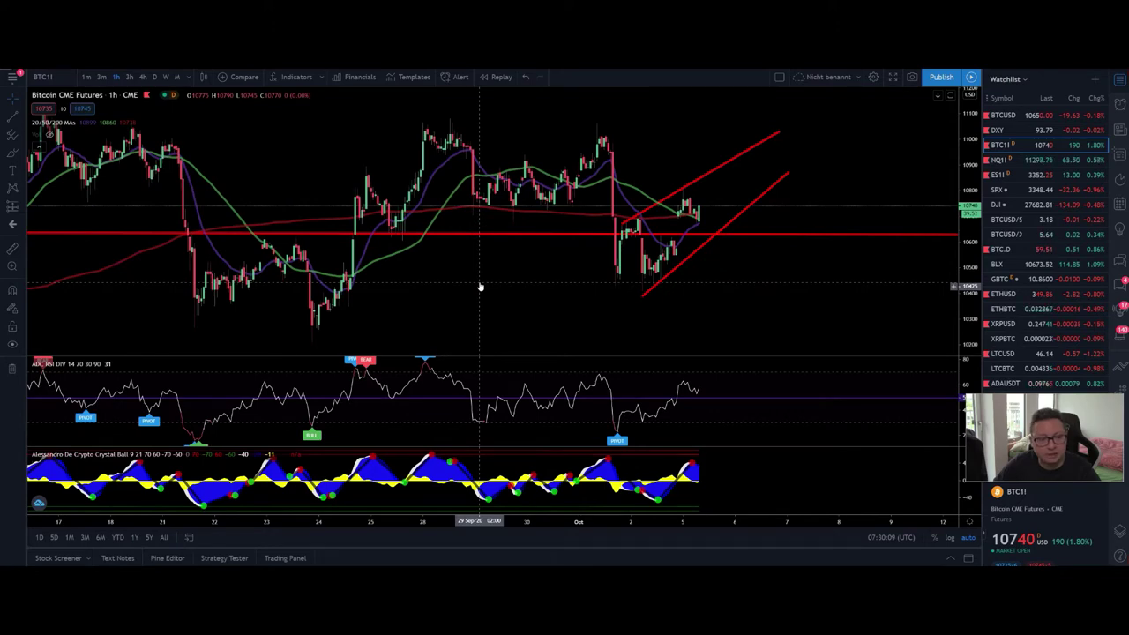
pyautogui.scroll(5, 480, 285)
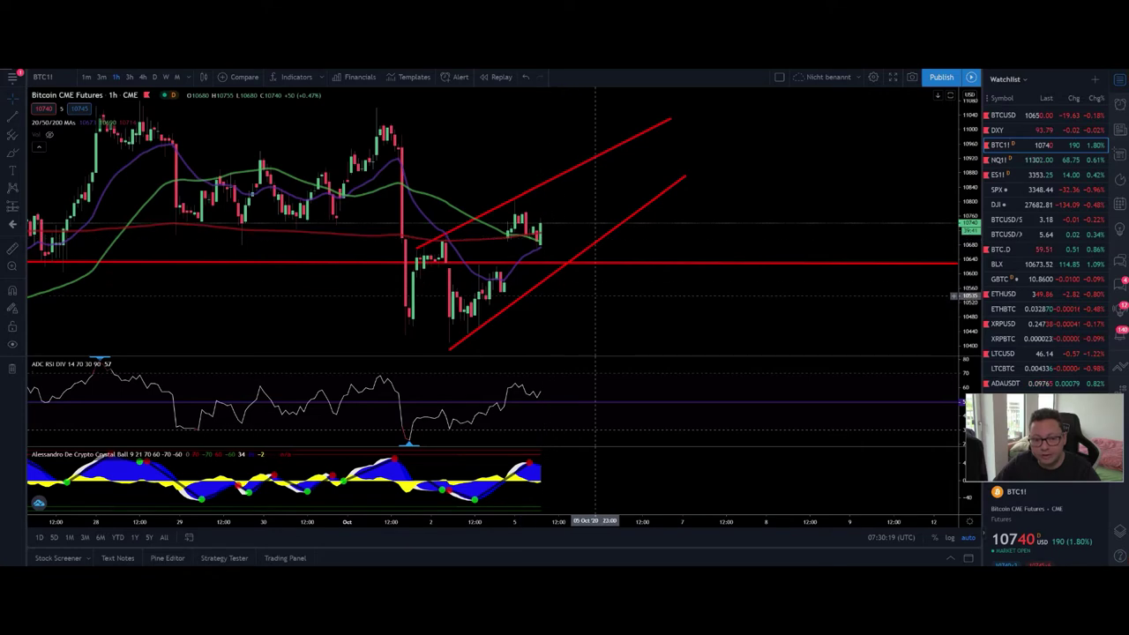
pyautogui.moveTo(587, 307); pyautogui.dragTo(628, 309)
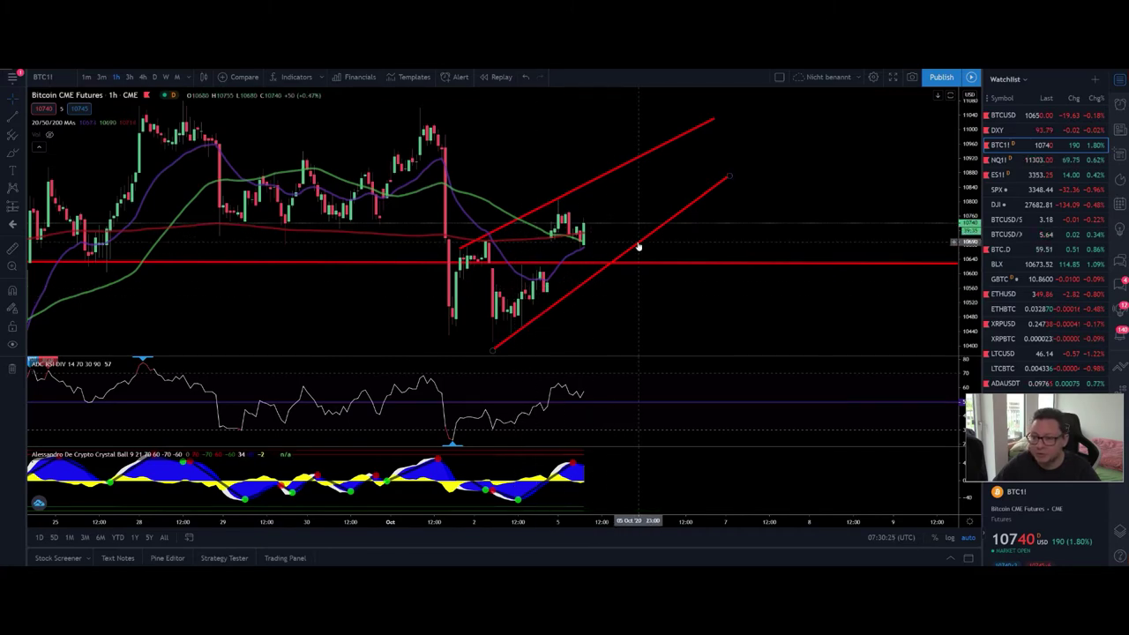
pyautogui.click(1003, 114)
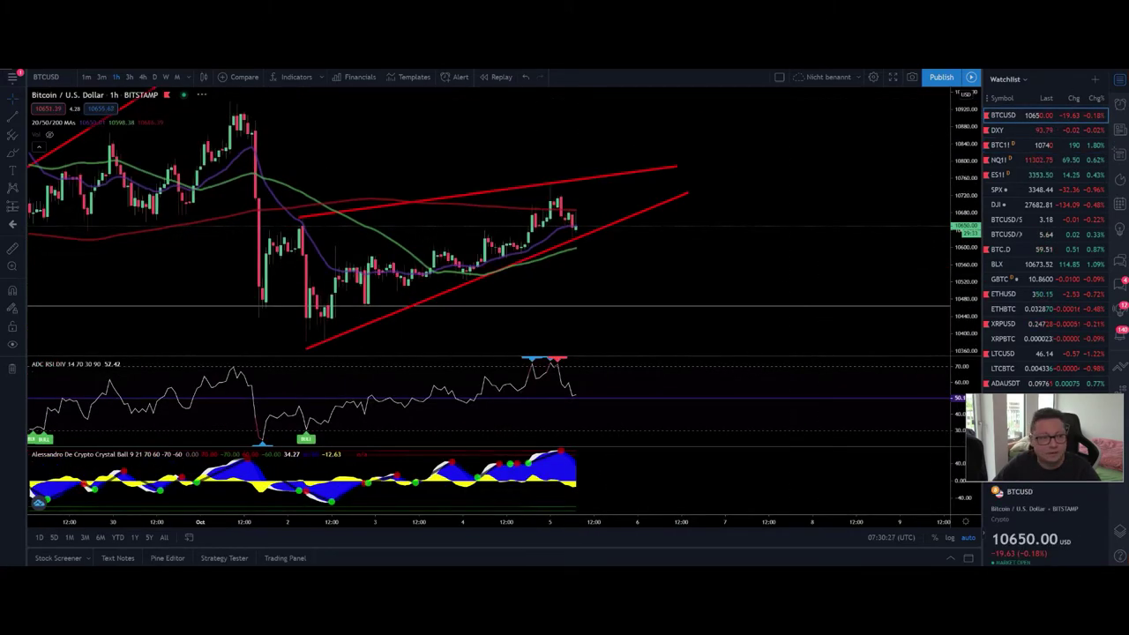
pyautogui.hotkey('ctrl', 'Tab')
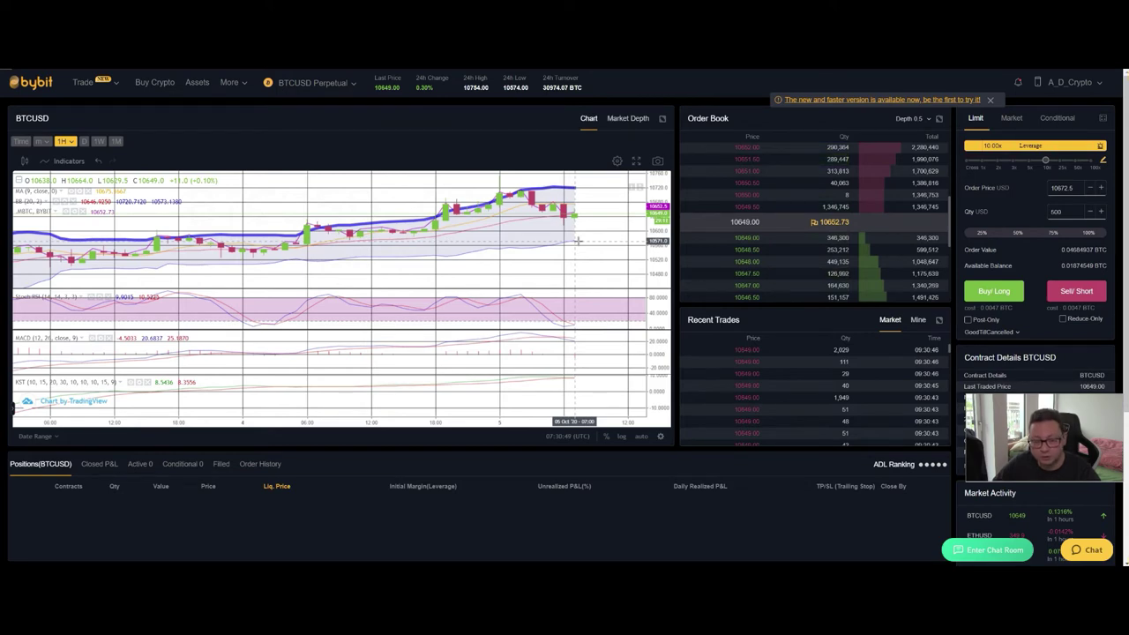
pyautogui.hotkey('alt', 'Tab')
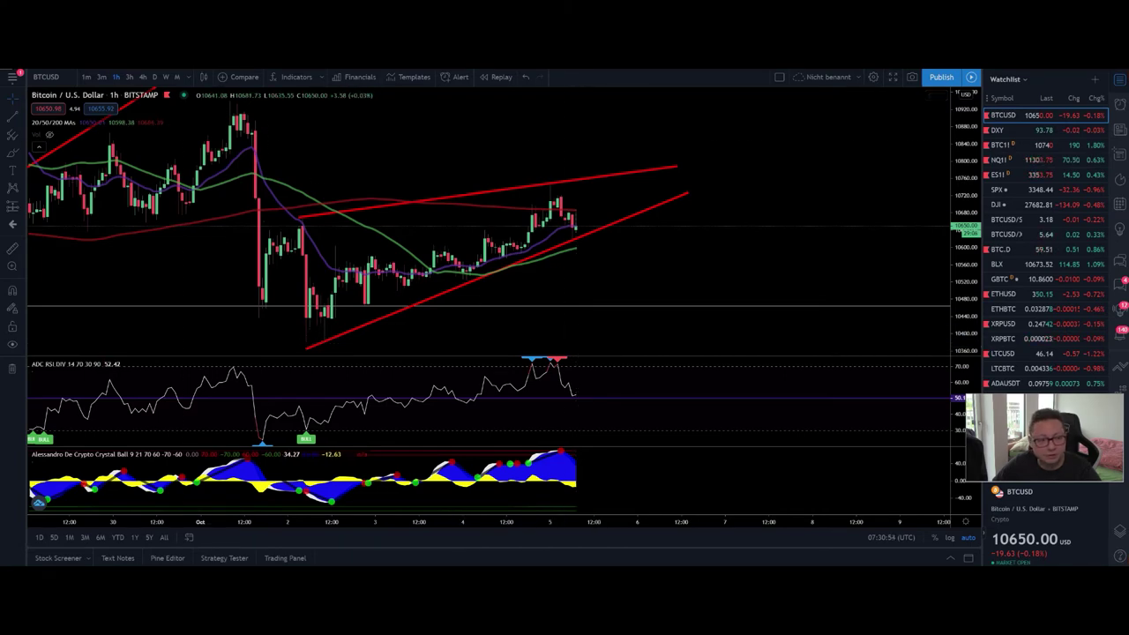
pyautogui.hotkey('alt', 'Tab')
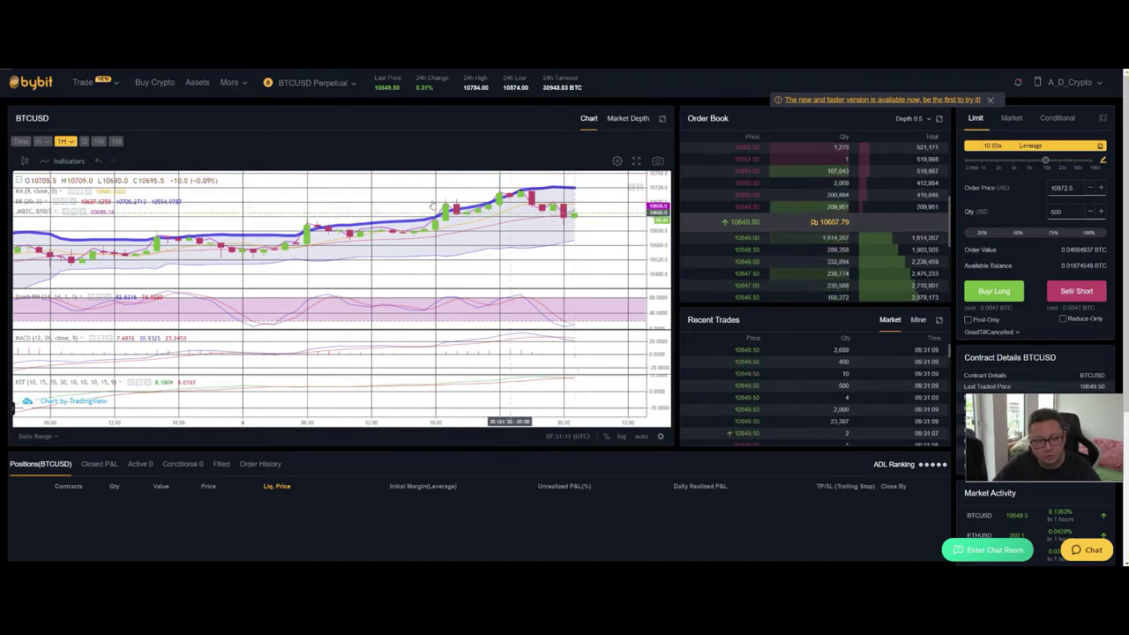
pyautogui.hotkey('alt', 'Tab')
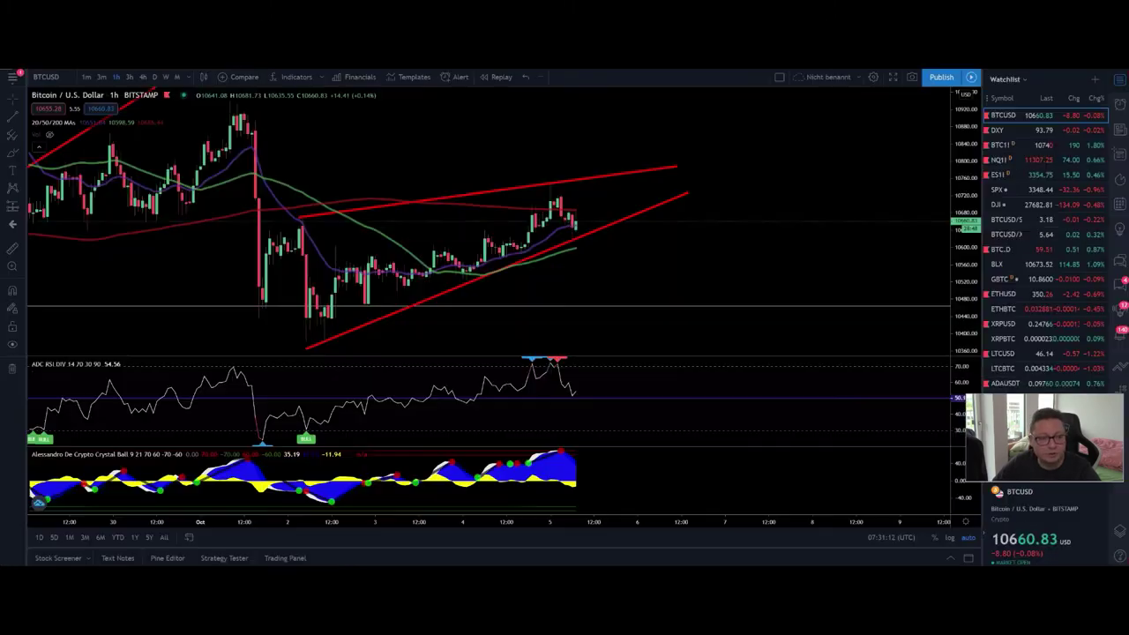
# Step: Switch BTCUSD to 4-hour candles and pan to show the recent candles
pyautogui.click(143, 80)
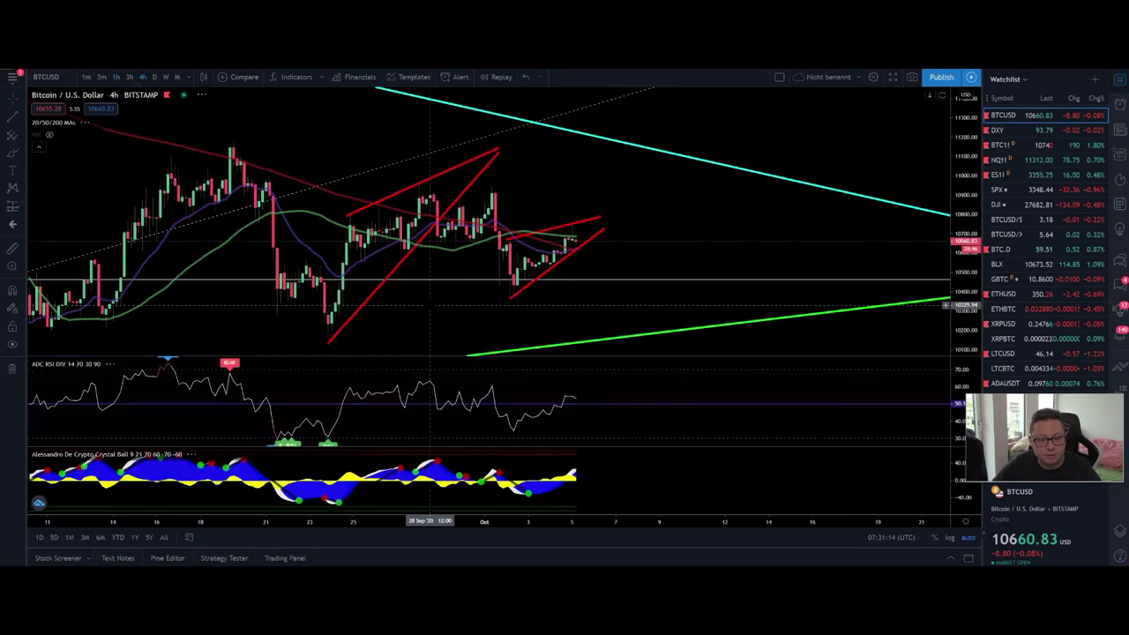
pyautogui.scroll(-2, 380, 238)
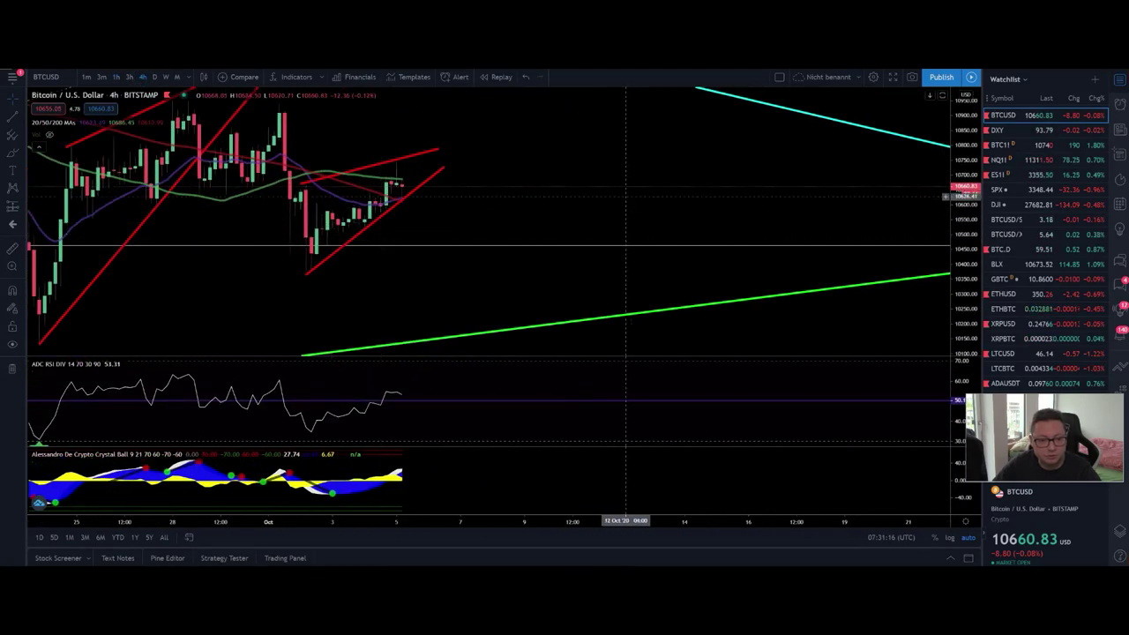
pyautogui.scroll(2, 723, 182)
pyautogui.moveTo(529, 164); pyautogui.dragTo(732, 209)
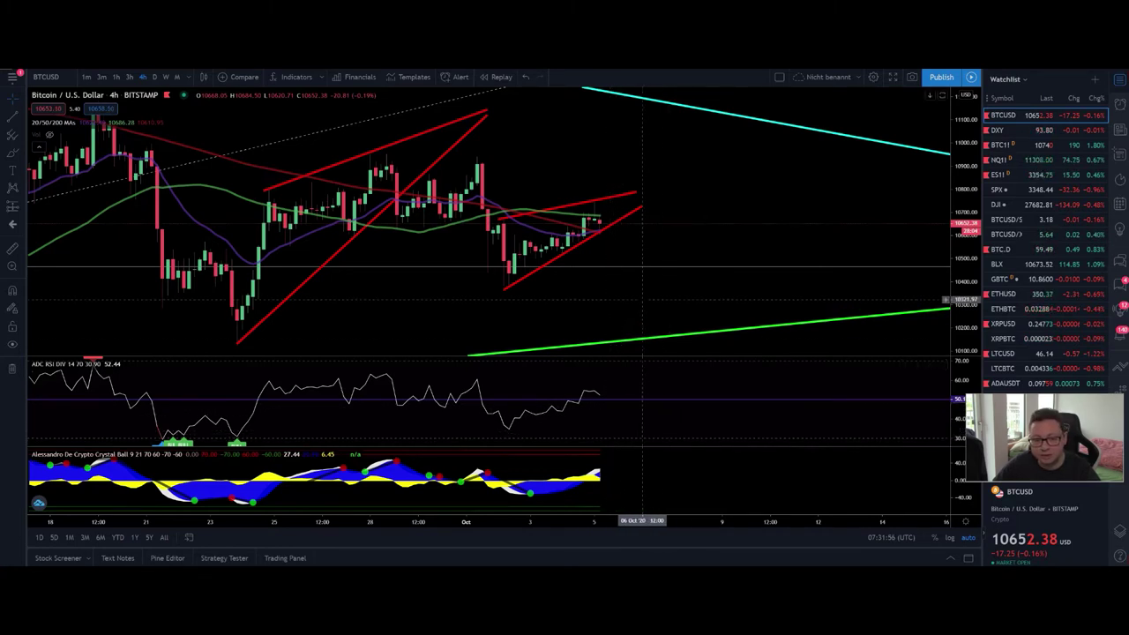
# Step: Zoom in on the 4-hour triangle apex with room right of the latest candles, then switch to Bybit
pyautogui.scroll(-3, 642, 300)
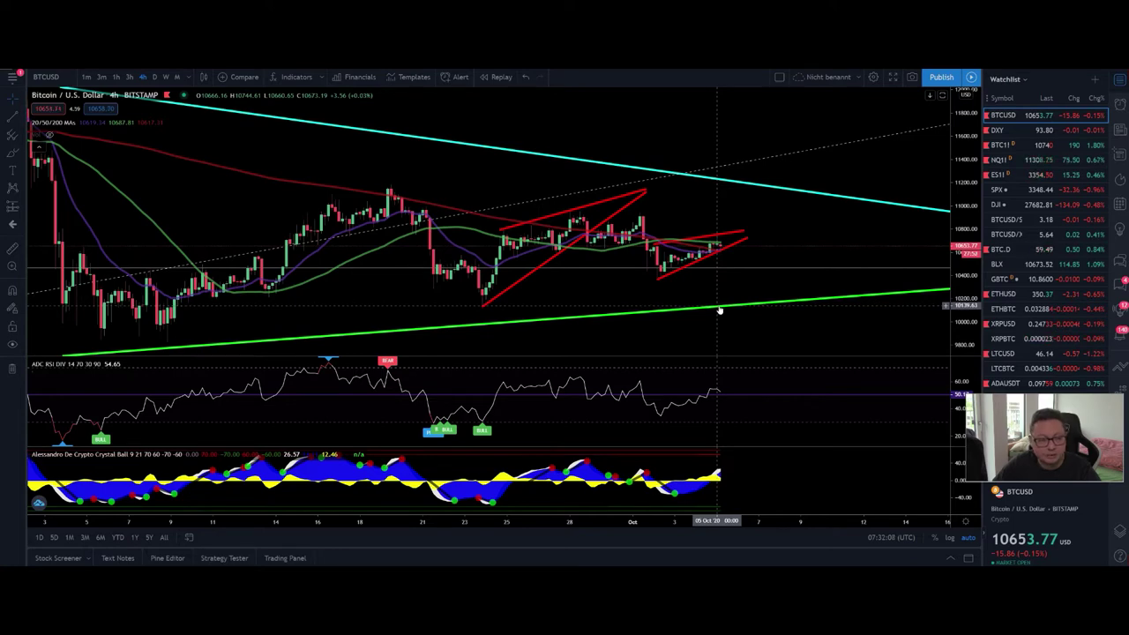
pyautogui.scroll(-5, 720, 311)
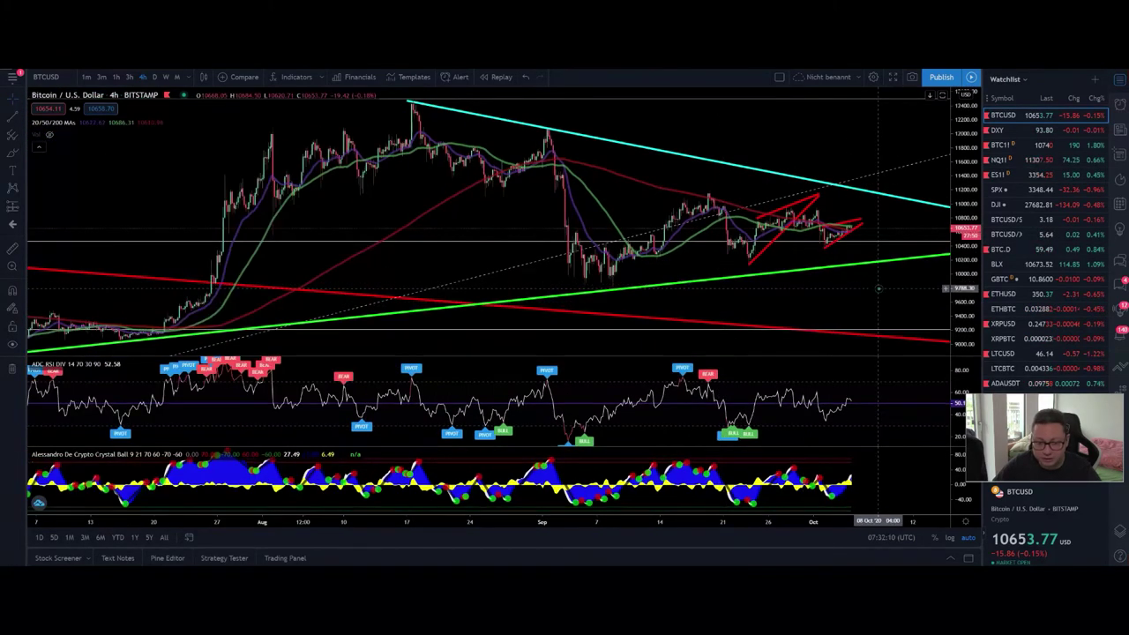
pyautogui.moveTo(700, 292); pyautogui.dragTo(655, 282)
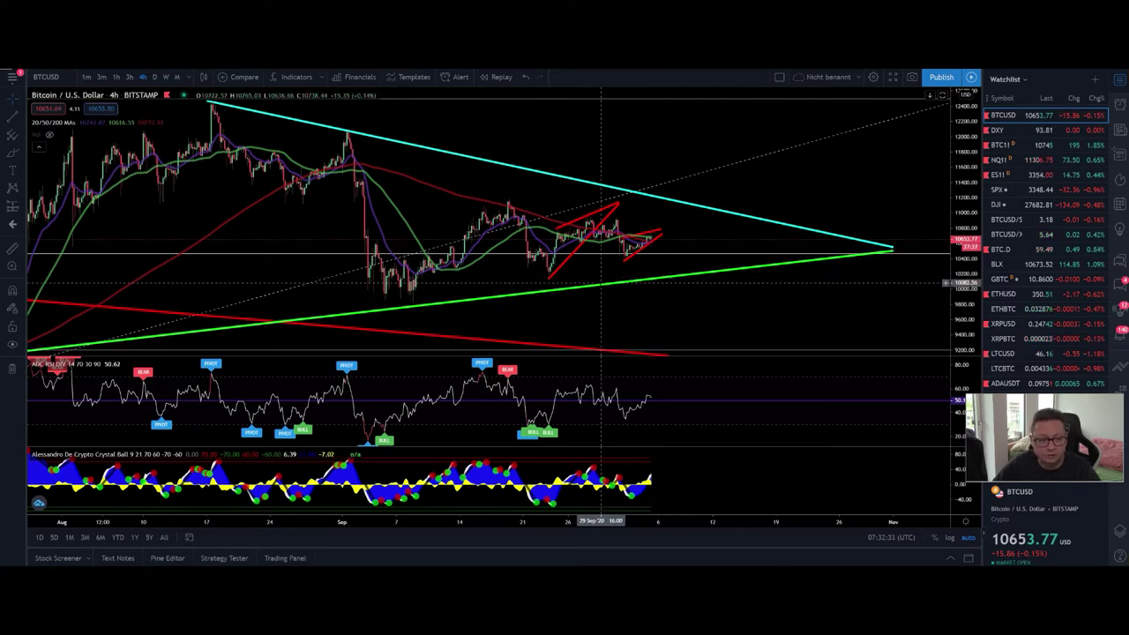
pyautogui.scroll(2, 591, 279)
pyautogui.scroll(2, 582, 279)
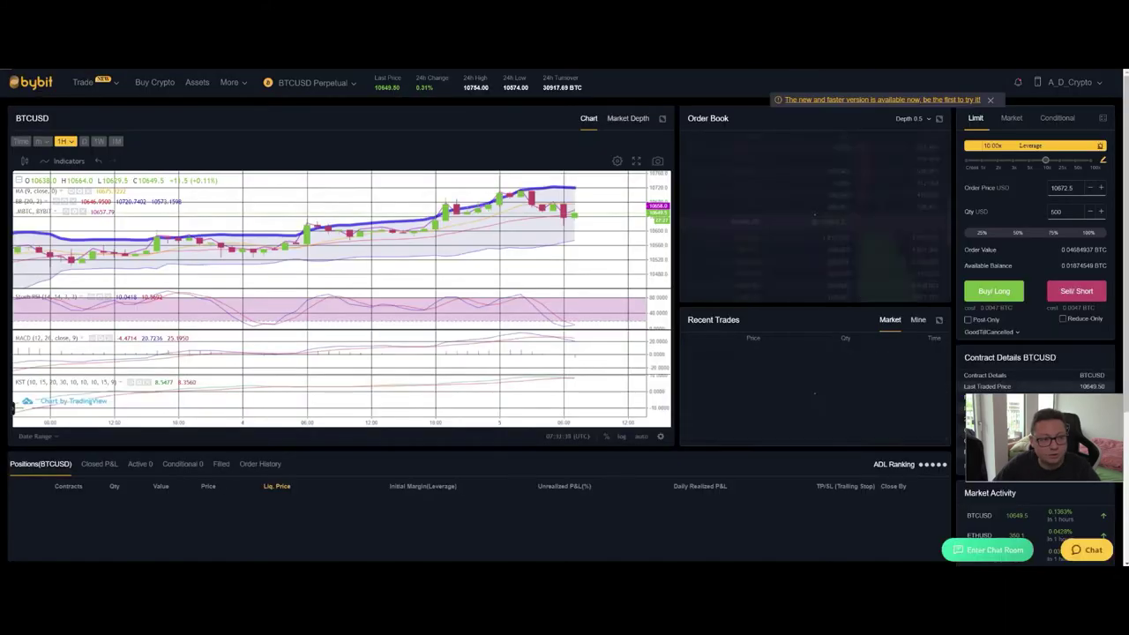
pyautogui.hotkey('ctrl', 'Tab')
# Step: Set the Bybit BTCUSD Perpetual chart to 4H candles, pan past the last candle, then return to TradingView
pyautogui.click(63, 142)
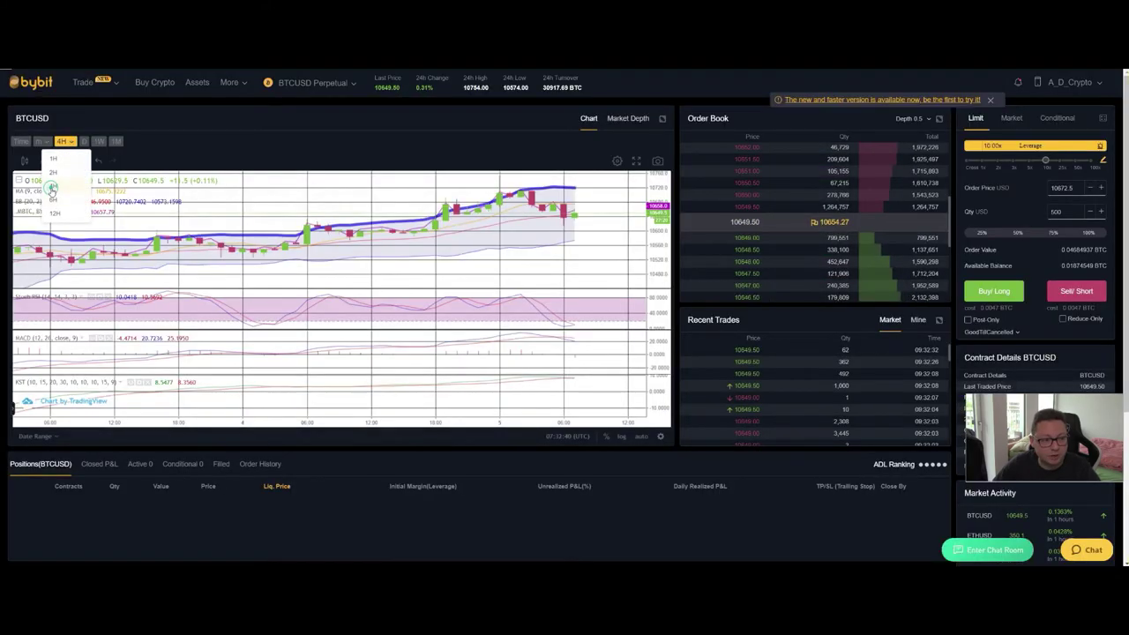
pyautogui.click(53, 187)
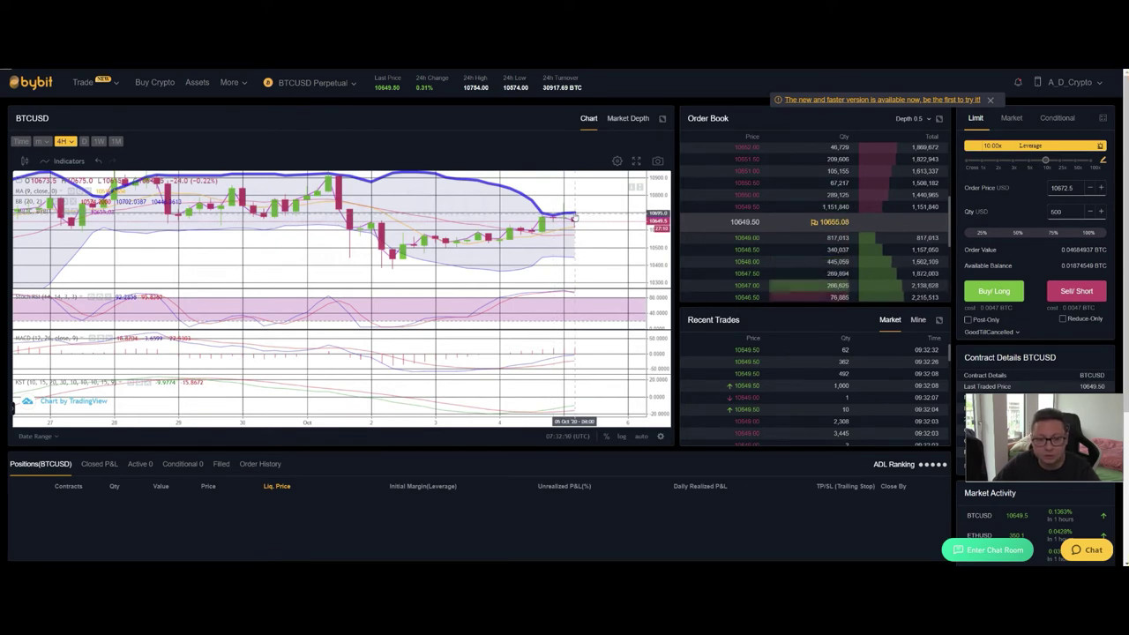
pyautogui.moveTo(606, 241); pyautogui.dragTo(570, 236)
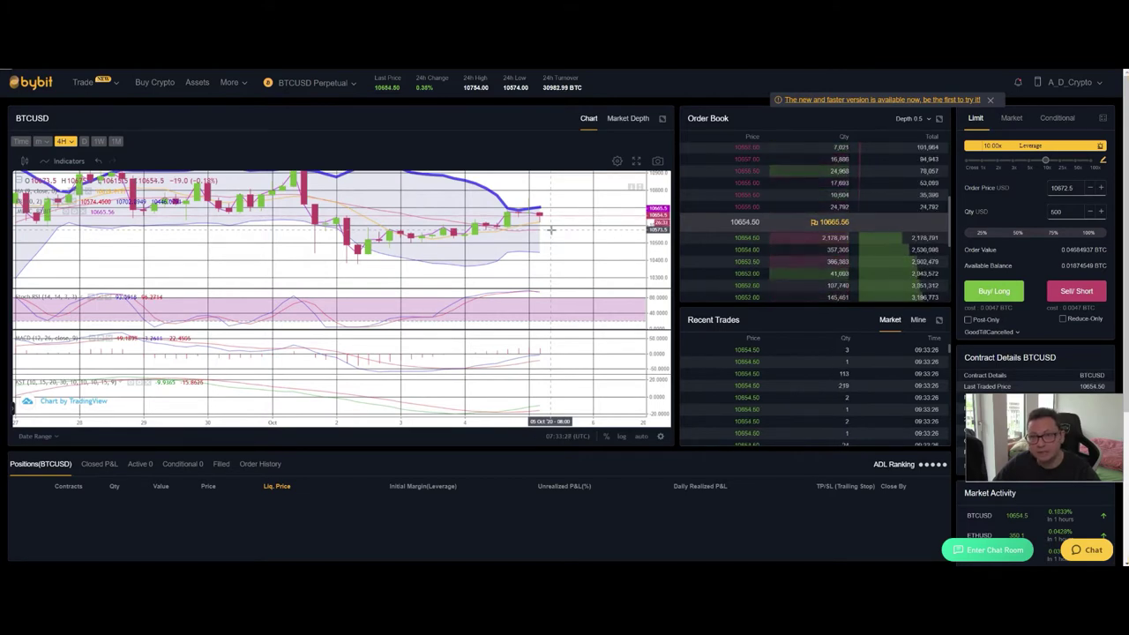
pyautogui.hotkey('ctrl', 'Tab')
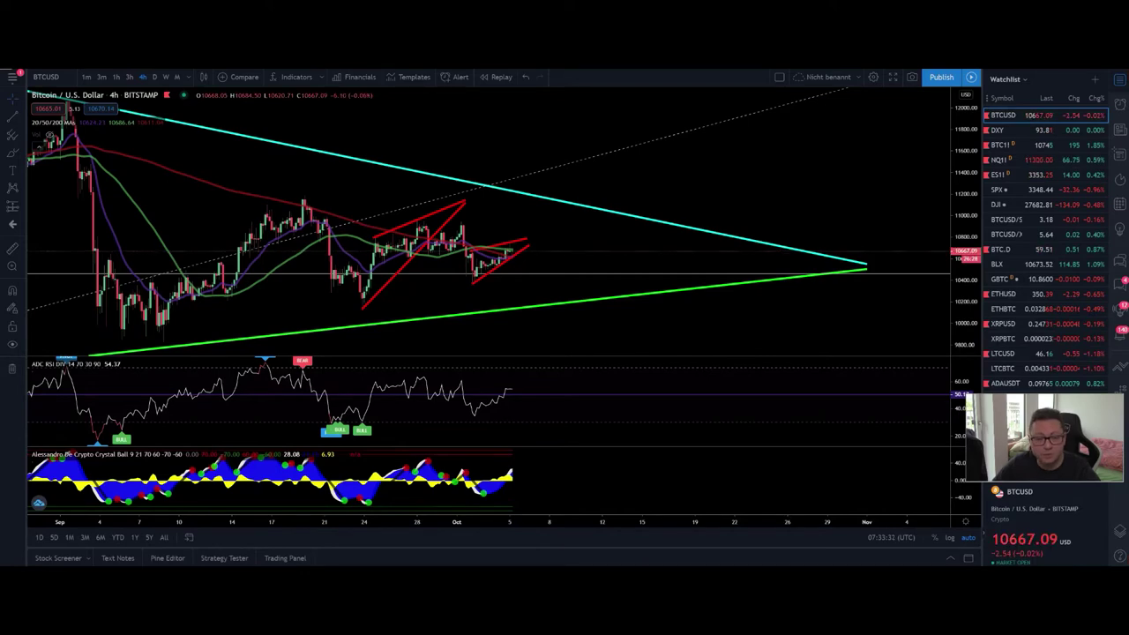
# Step: Zoom and pan the DXY chart toward its triangle apex, then show BTCUSD on the daily timeframe
pyautogui.moveTo(549, 221); pyautogui.dragTo(719, 230)
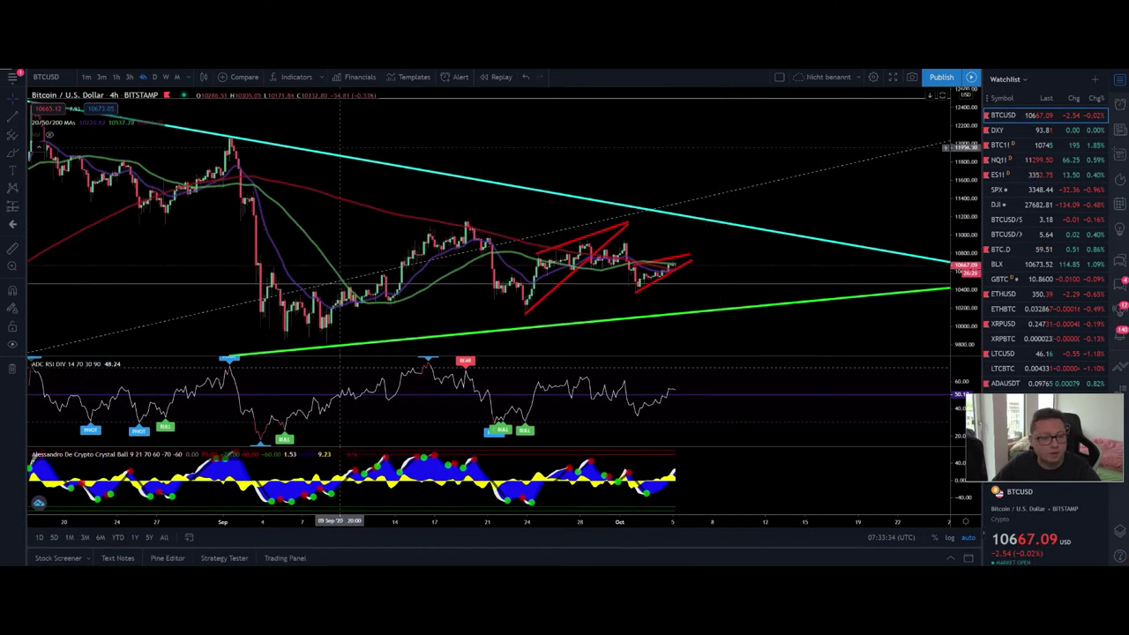
pyautogui.click(999, 129)
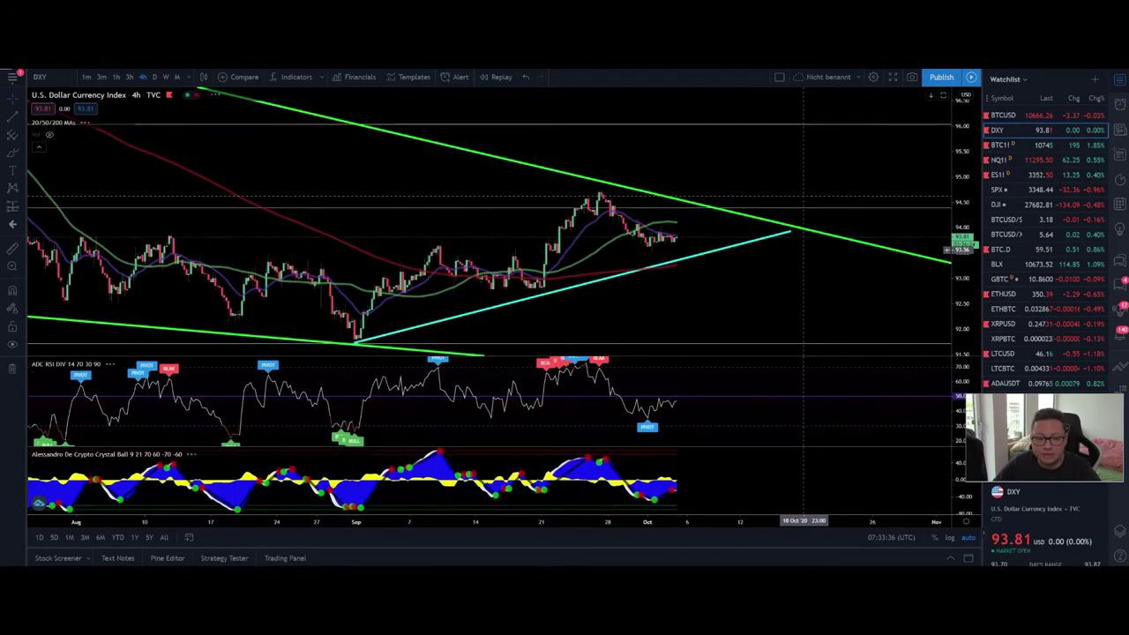
pyautogui.scroll(3, 527, 265)
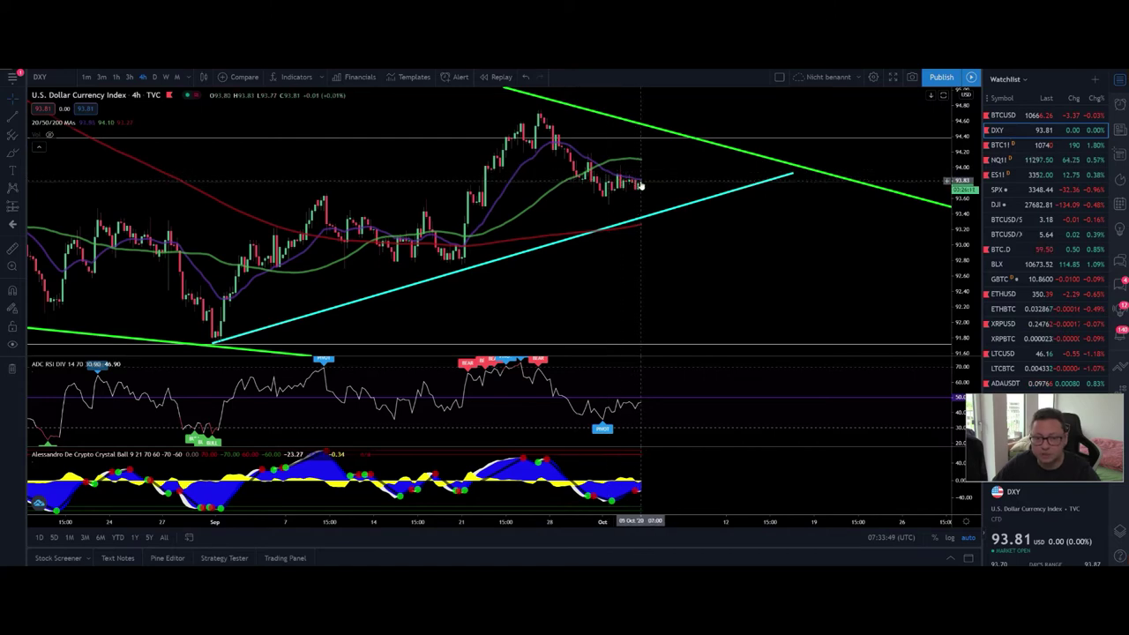
pyautogui.scroll(3, 642, 185)
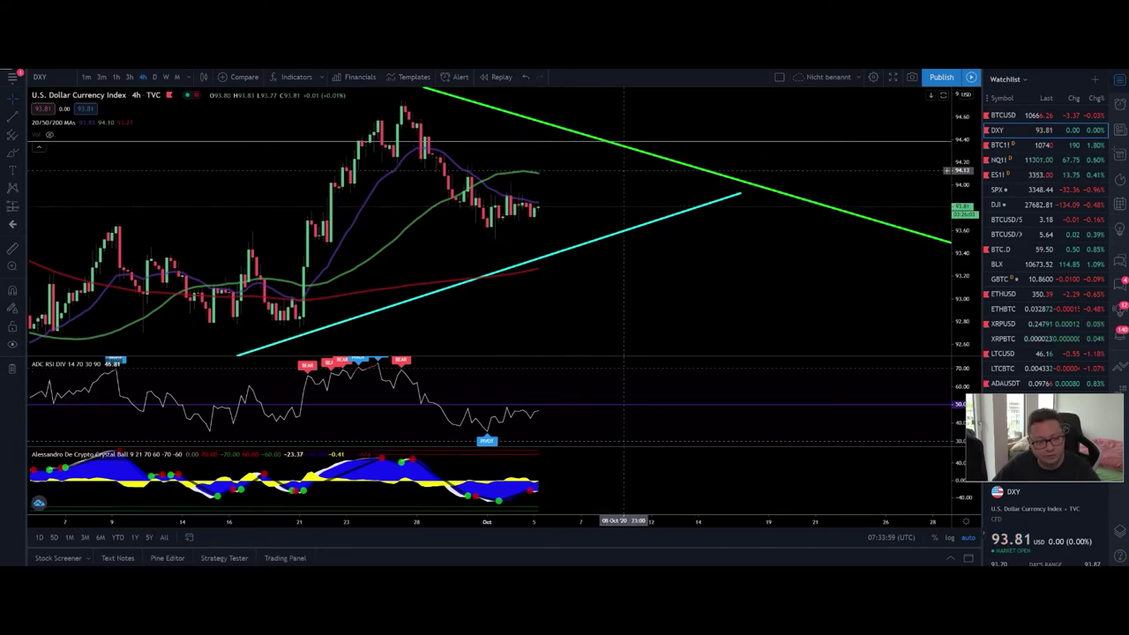
pyautogui.scroll(-2, 645, 150)
pyautogui.scroll(-2, 648, 154)
pyautogui.scroll(-2, 751, 222)
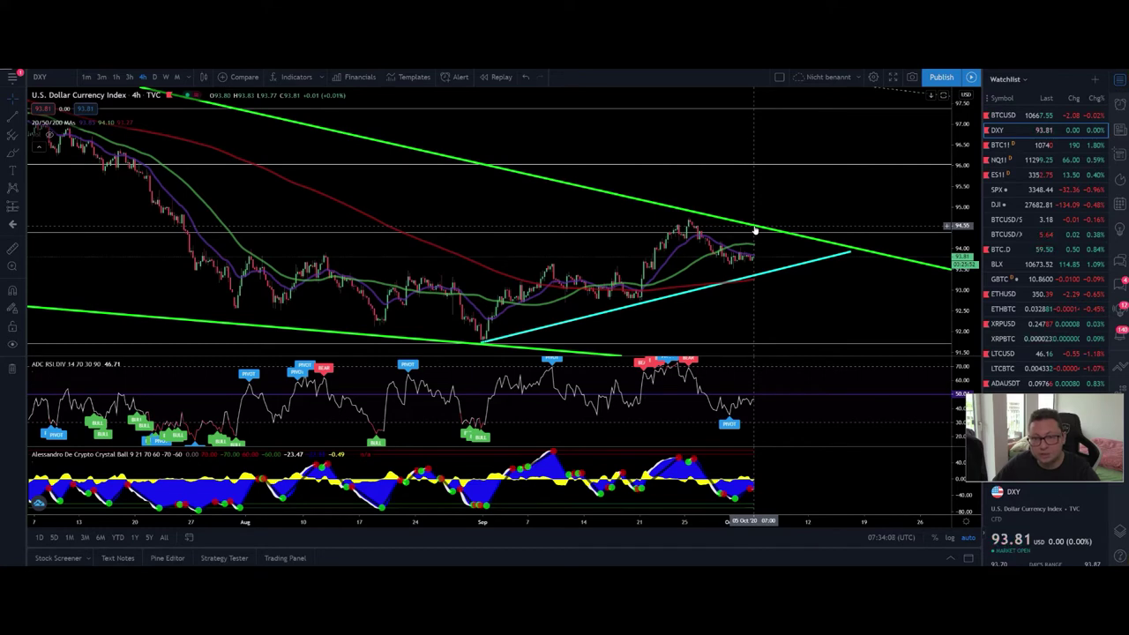
pyautogui.moveTo(755, 230); pyautogui.dragTo(703, 240)
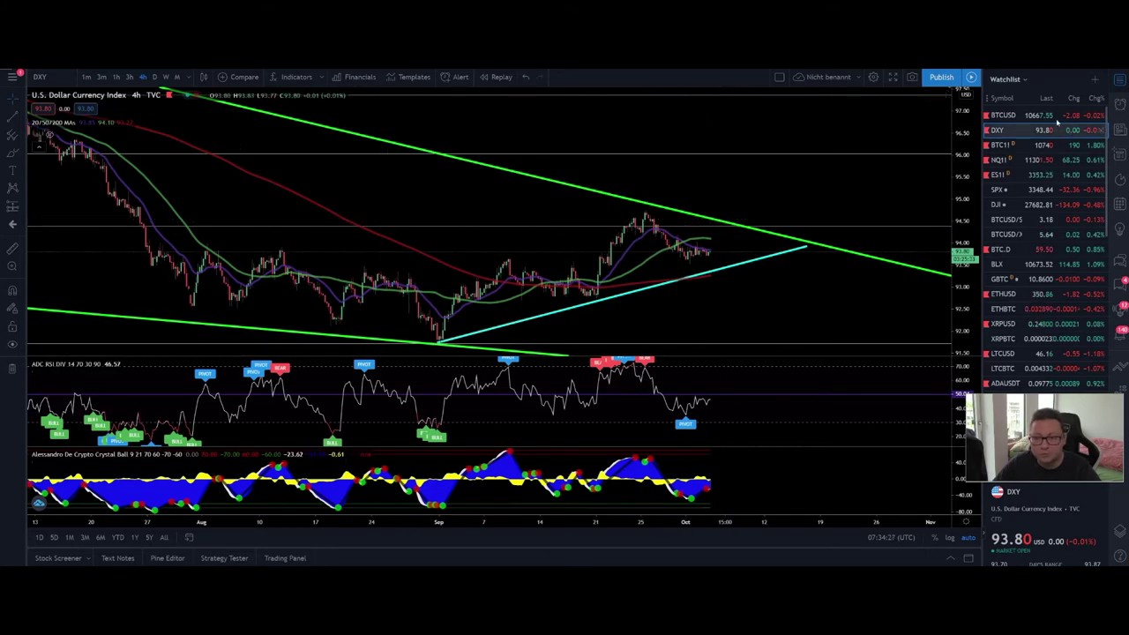
pyautogui.click(1005, 116)
pyautogui.click(161, 78)
# Step: Zoom in on the daily BTCUSD triangle apex and shift the chart to reveal the green support line
pyautogui.hscroll(10, 459, 198)
pyautogui.scroll(5, 369, 121)
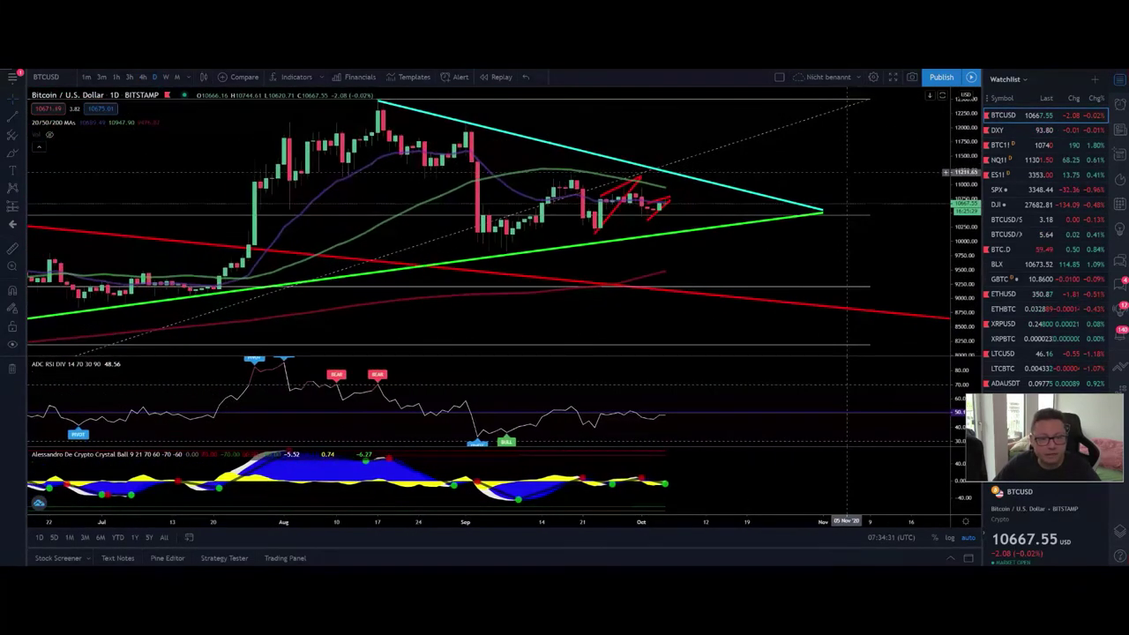
pyautogui.scroll(3, 676, 166)
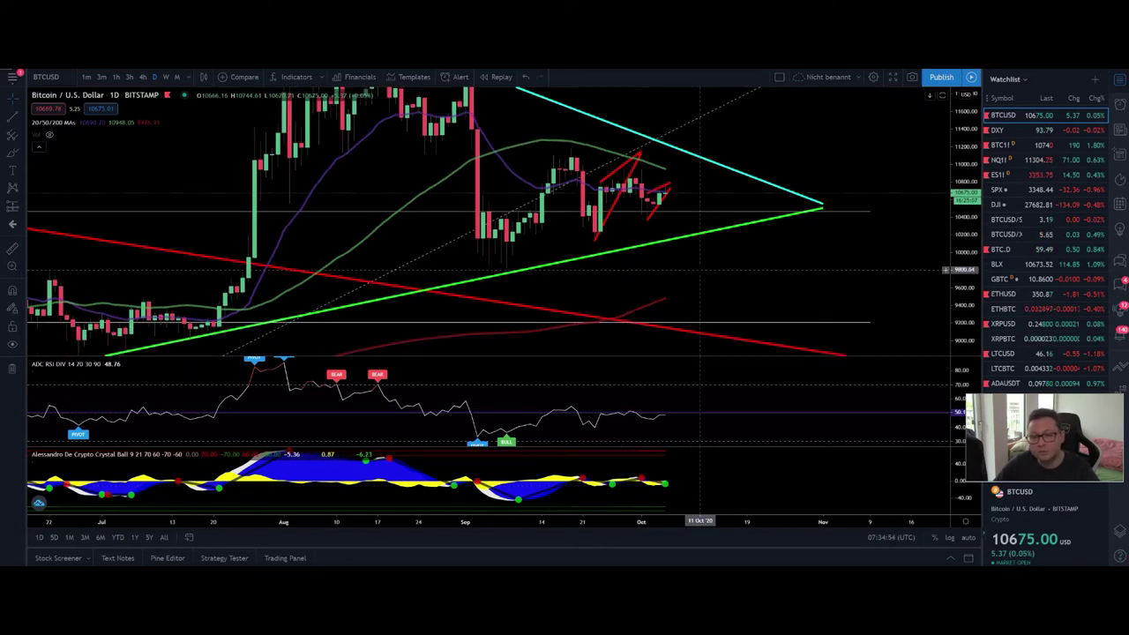
pyautogui.moveTo(743, 265); pyautogui.dragTo(746, 202)
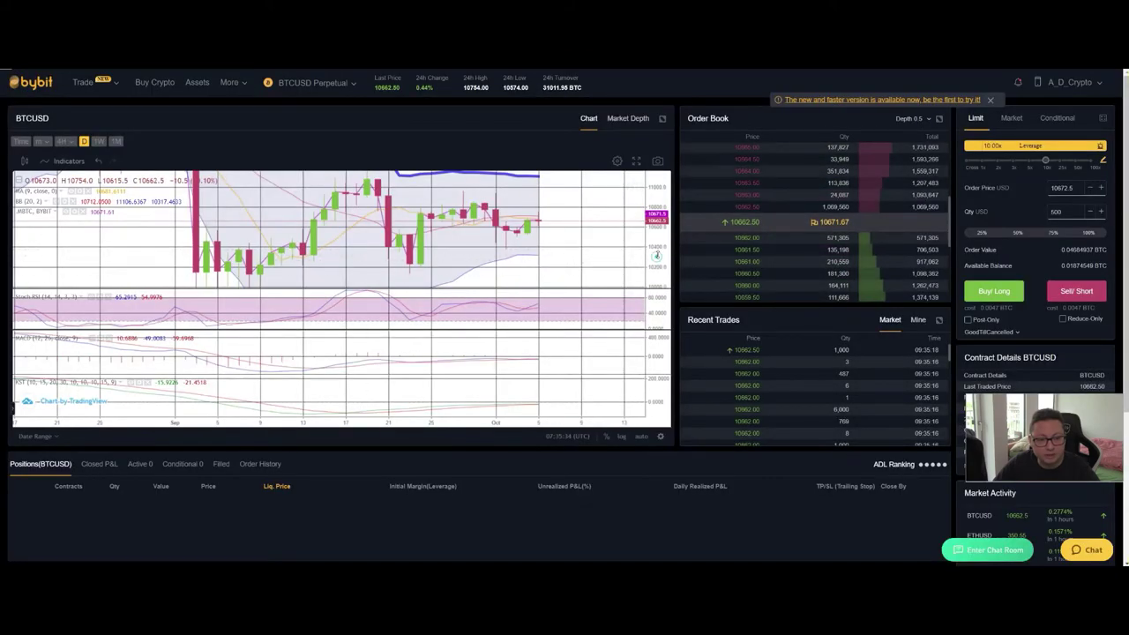
# Step: Stretch the Bybit daily chart's price scale vertically, then Alt-Tab back to TradingView
pyautogui.moveTo(656, 256); pyautogui.dragTo(656, 245)
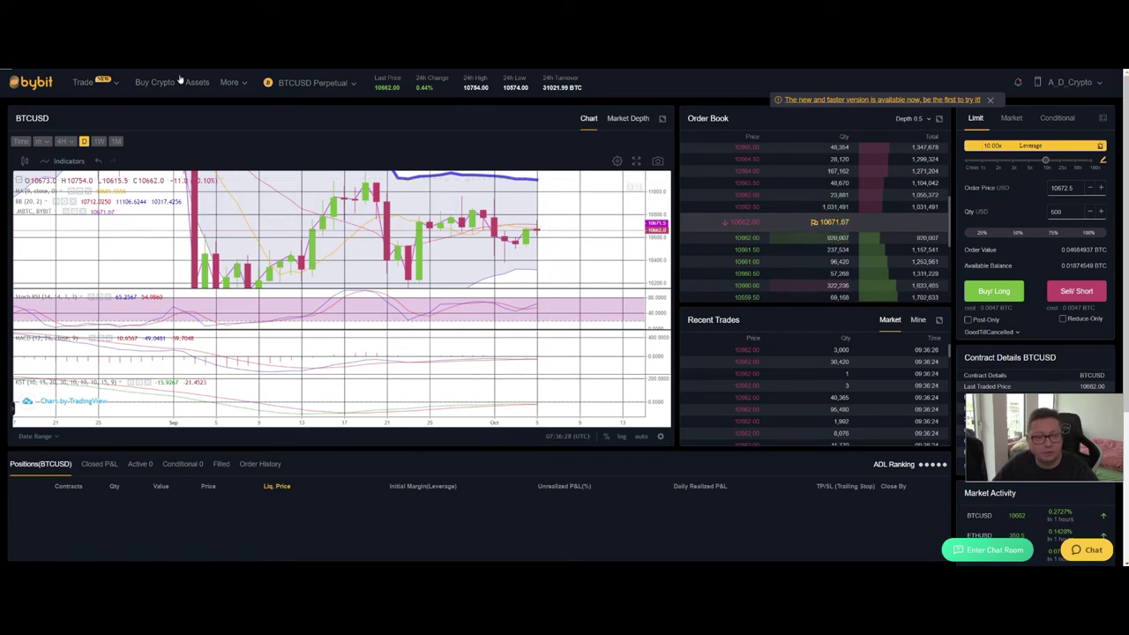
pyautogui.hotkey('alt', 'Tab')
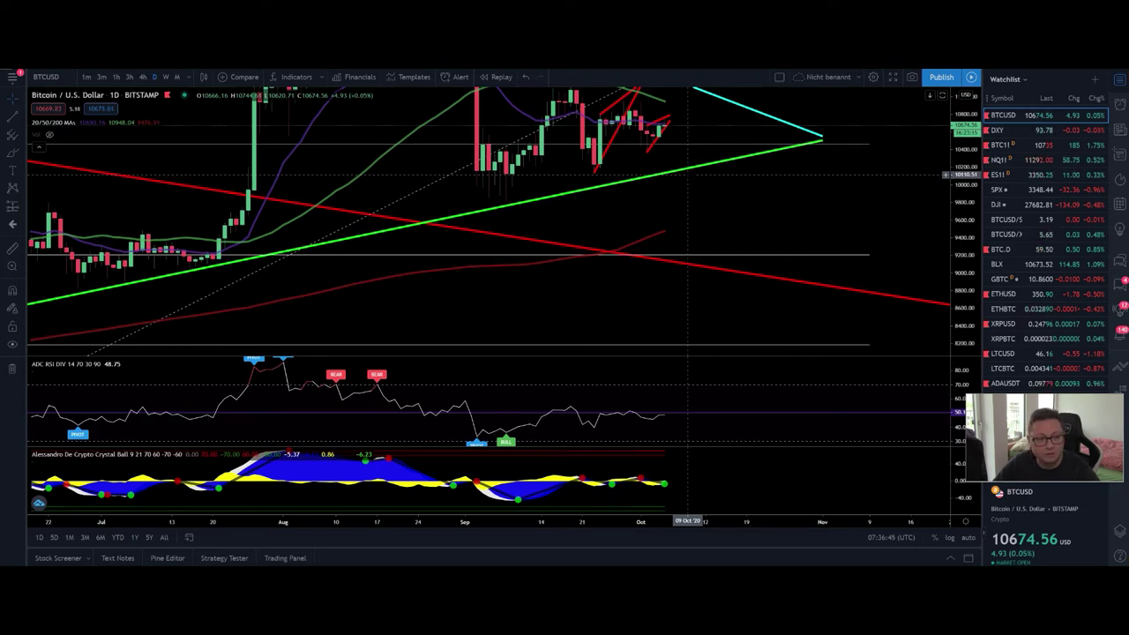
# Step: Load the DXY daily chart and pan it to frame the triangle apex and empty future space
pyautogui.click(1006, 133)
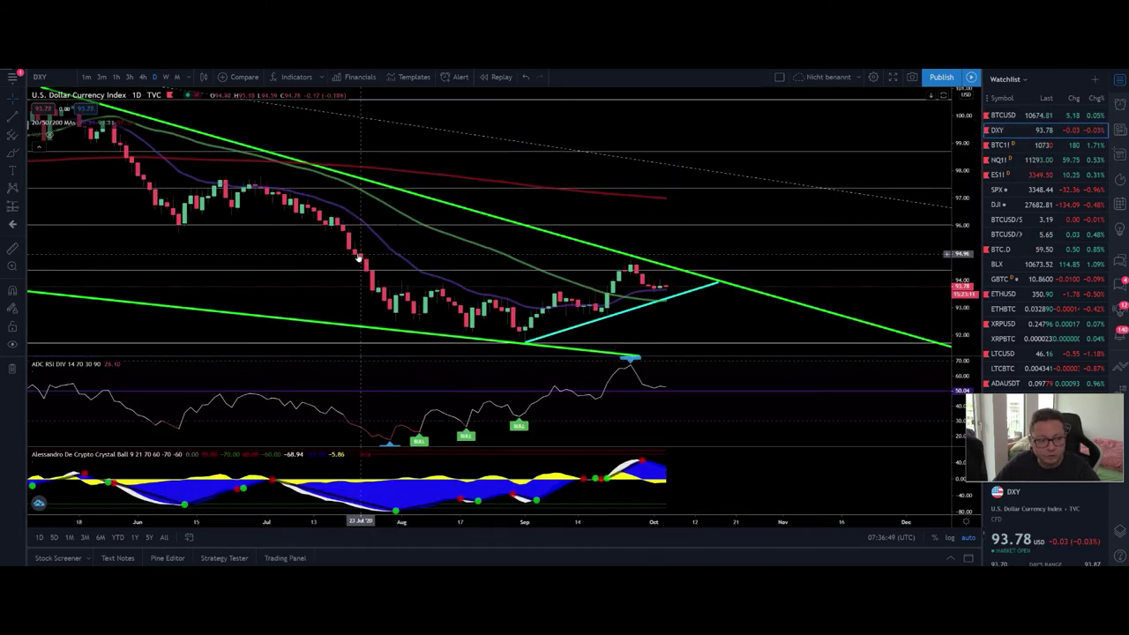
pyautogui.scroll(4, 360, 251)
pyautogui.scroll(-4, 538, 256)
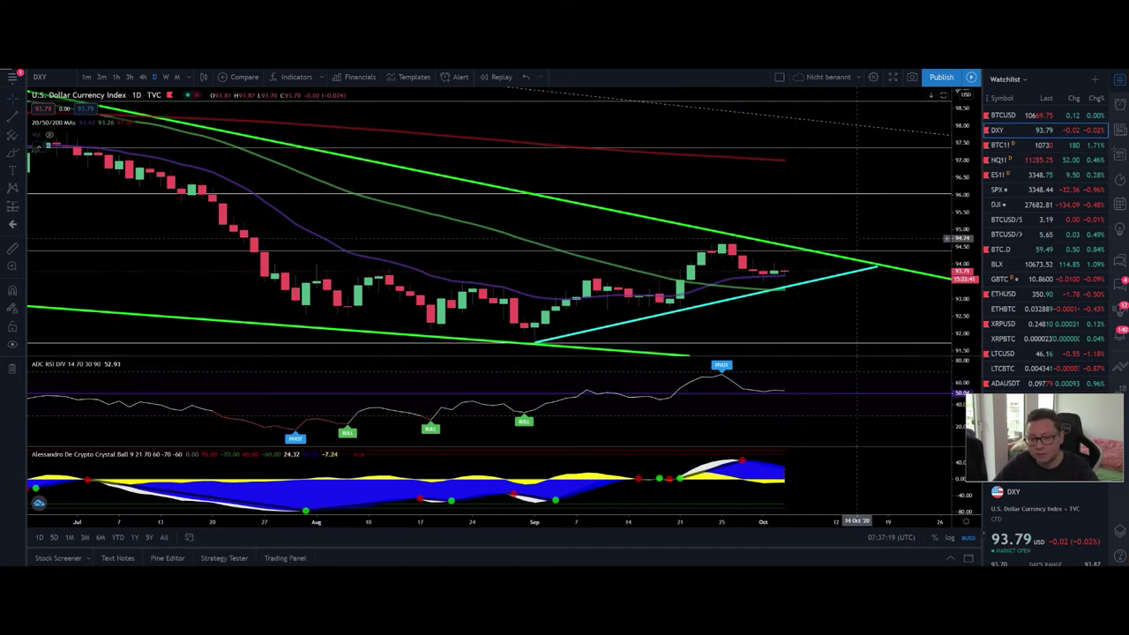
pyautogui.moveTo(847, 238); pyautogui.dragTo(796, 236)
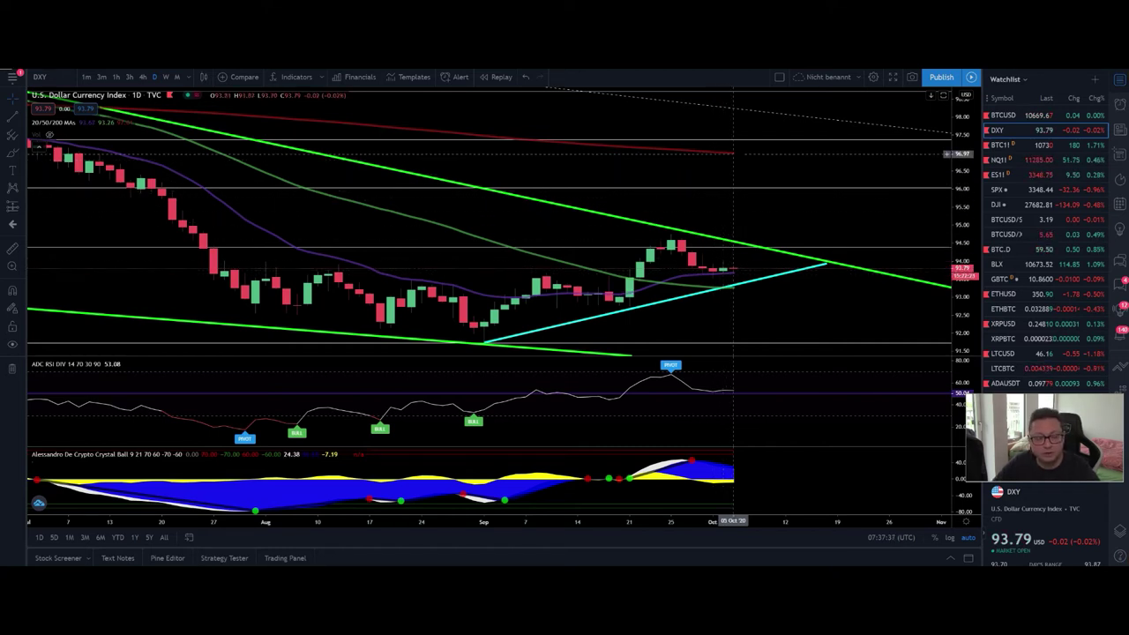
pyautogui.moveTo(867, 318); pyautogui.dragTo(852, 214)
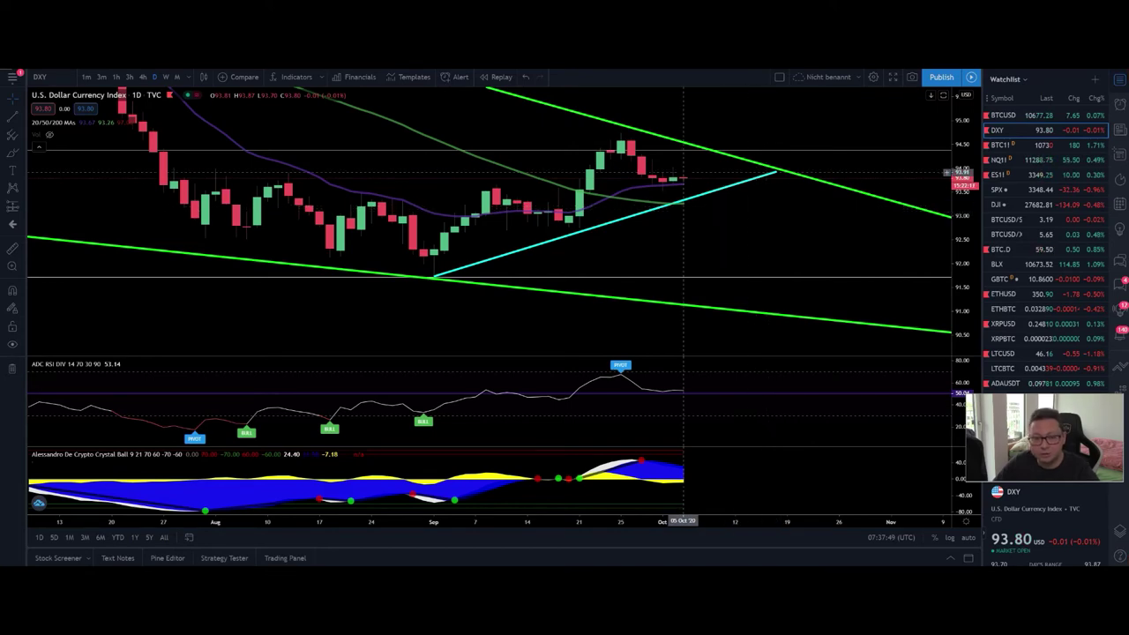
pyautogui.moveTo(807, 223); pyautogui.dragTo(773, 252)
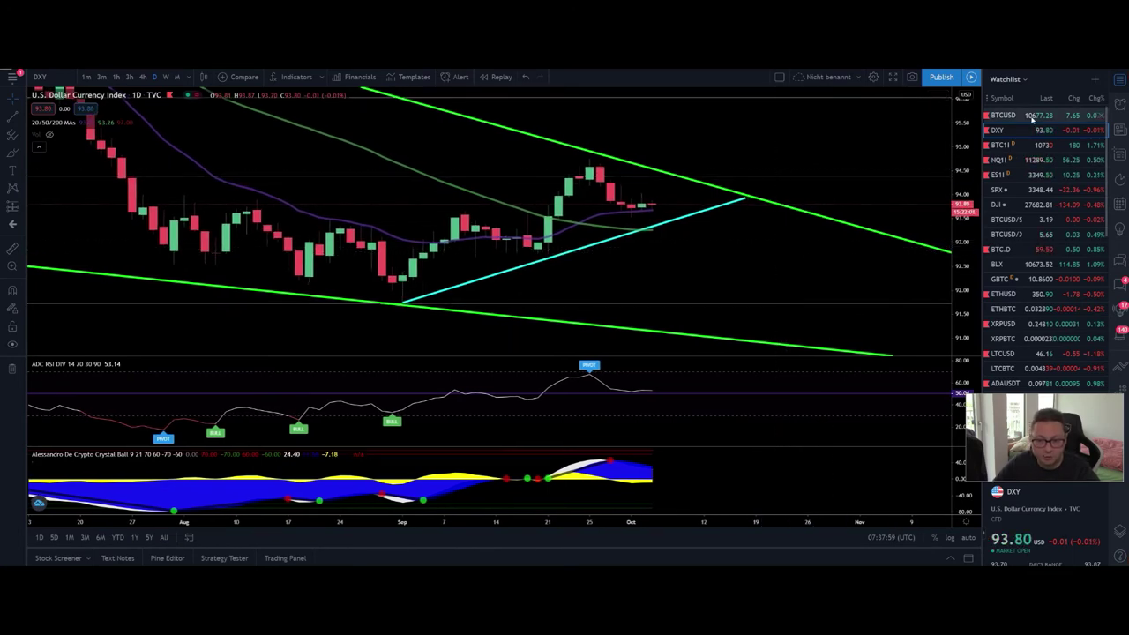
# Step: Load the weekly BTCUSD chart, zoom in on its cyan and green triangle, and nudge it right
pyautogui.click(1003, 114)
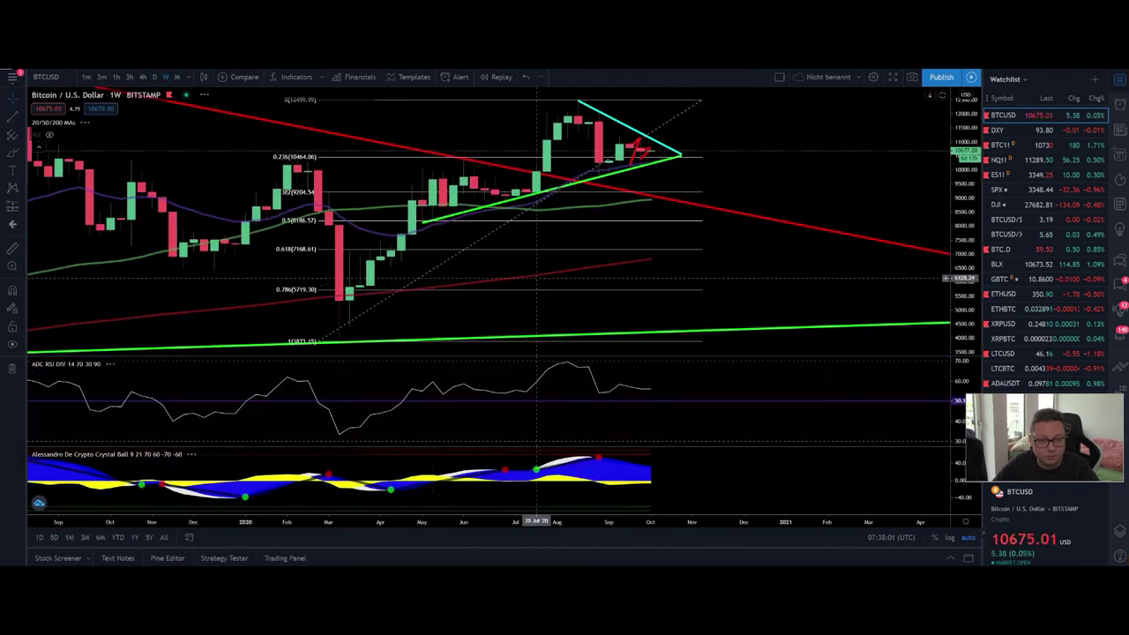
pyautogui.scroll(5, 589, 207)
pyautogui.scroll(3, 589, 207)
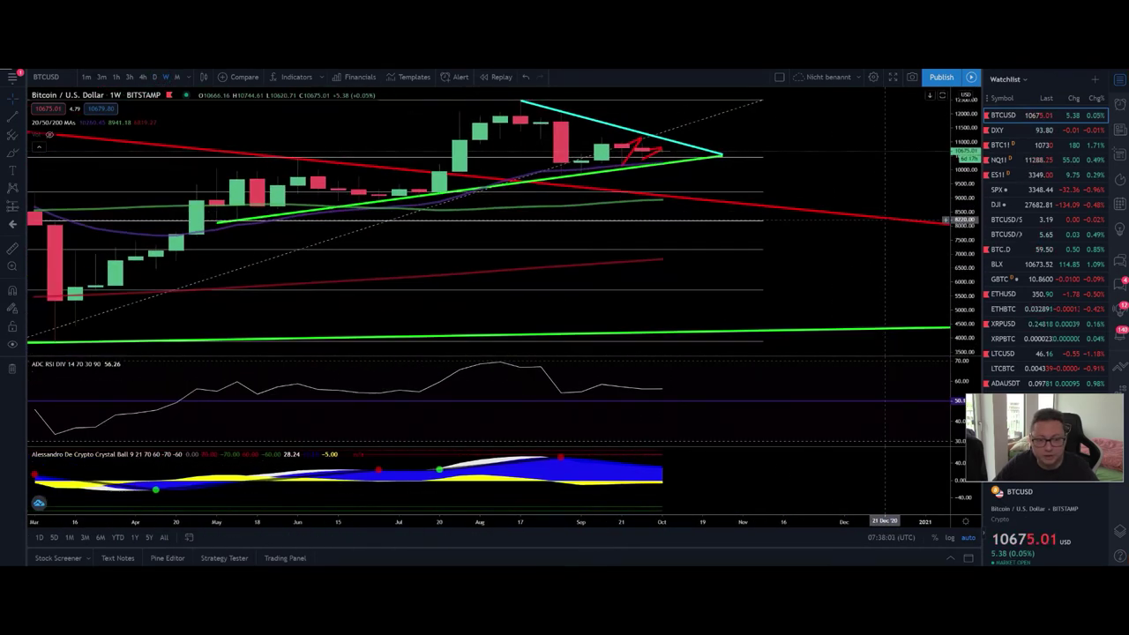
pyautogui.scroll(3, 873, 271)
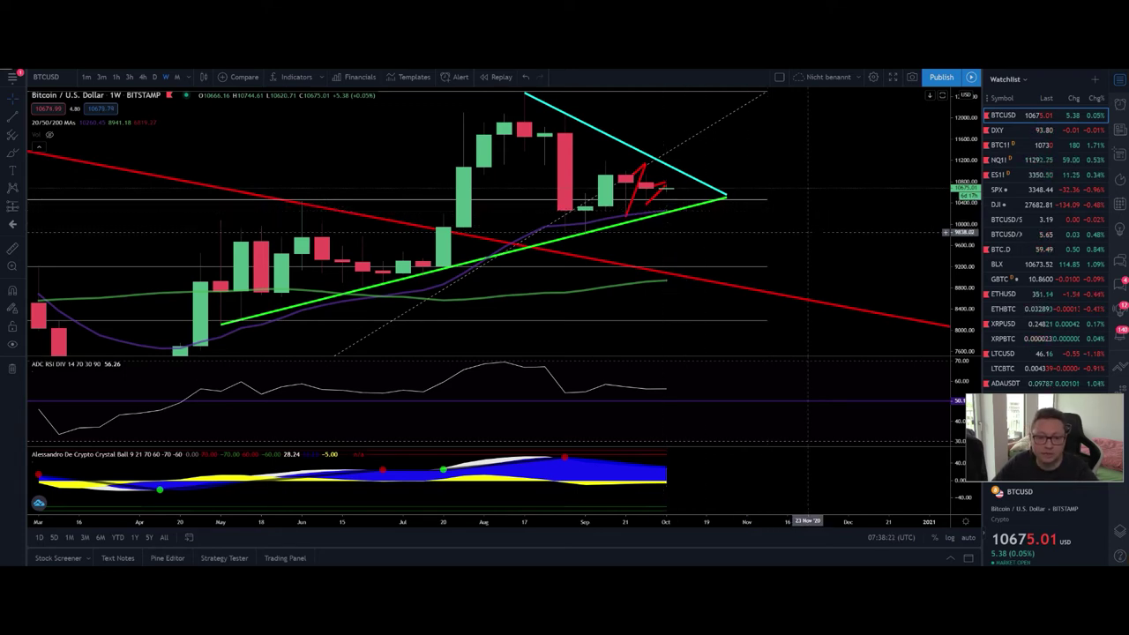
pyautogui.hscroll(1, 807, 232)
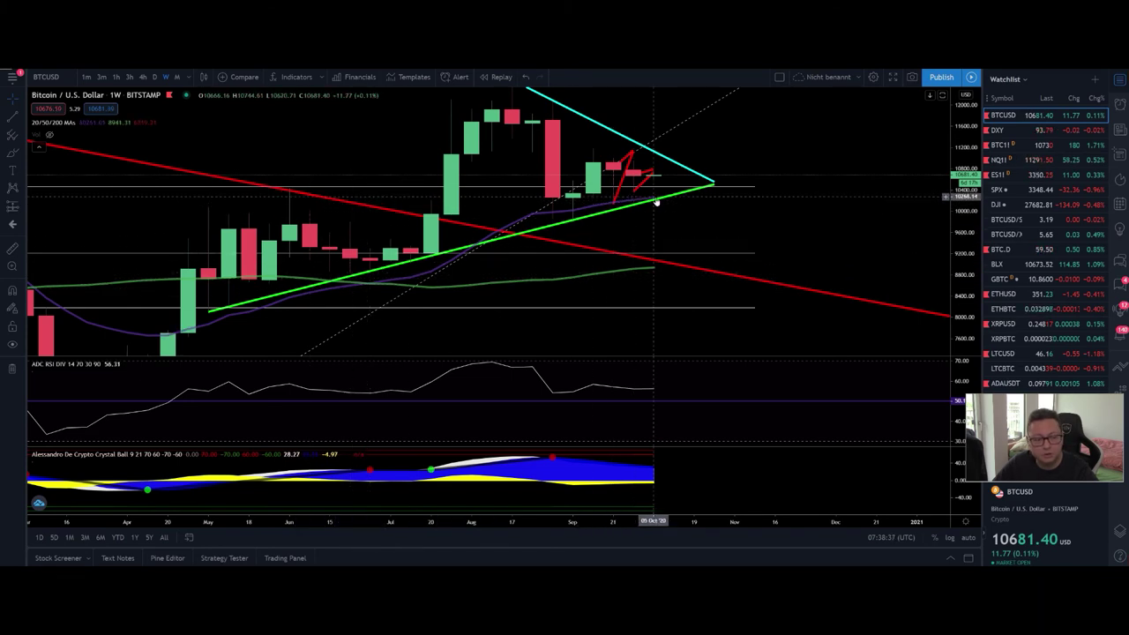
pyautogui.moveTo(790, 217); pyautogui.dragTo(813, 216)
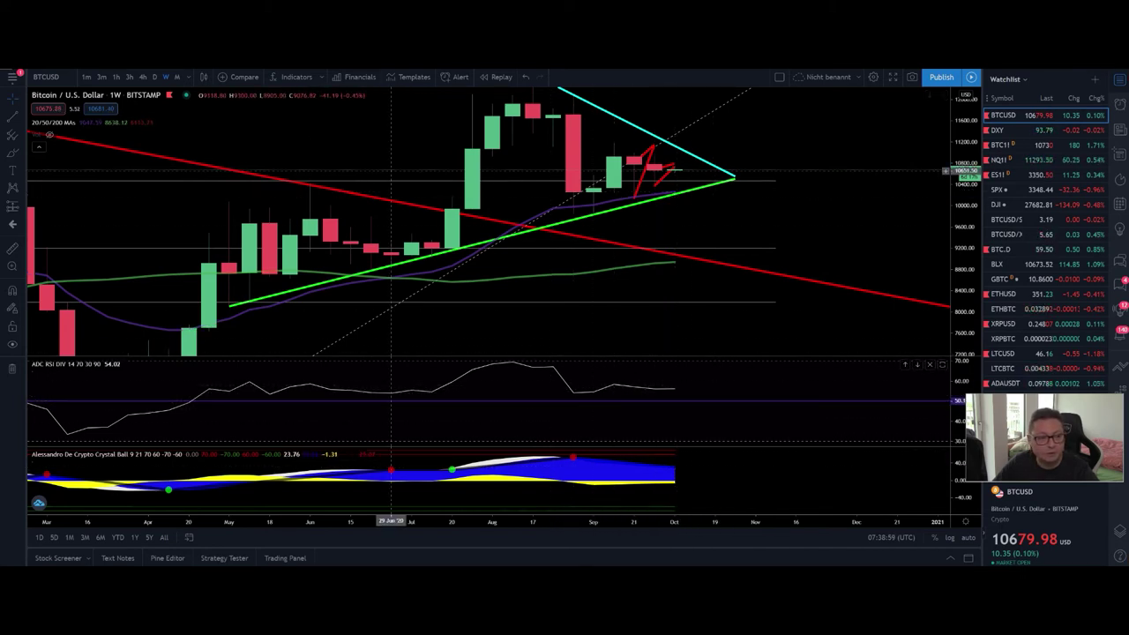
# Step: Switch the Bybit BTCUSD Perpetual chart to 1W candles, then go back to TradingView
pyautogui.hotkey('alt', 'Tab')
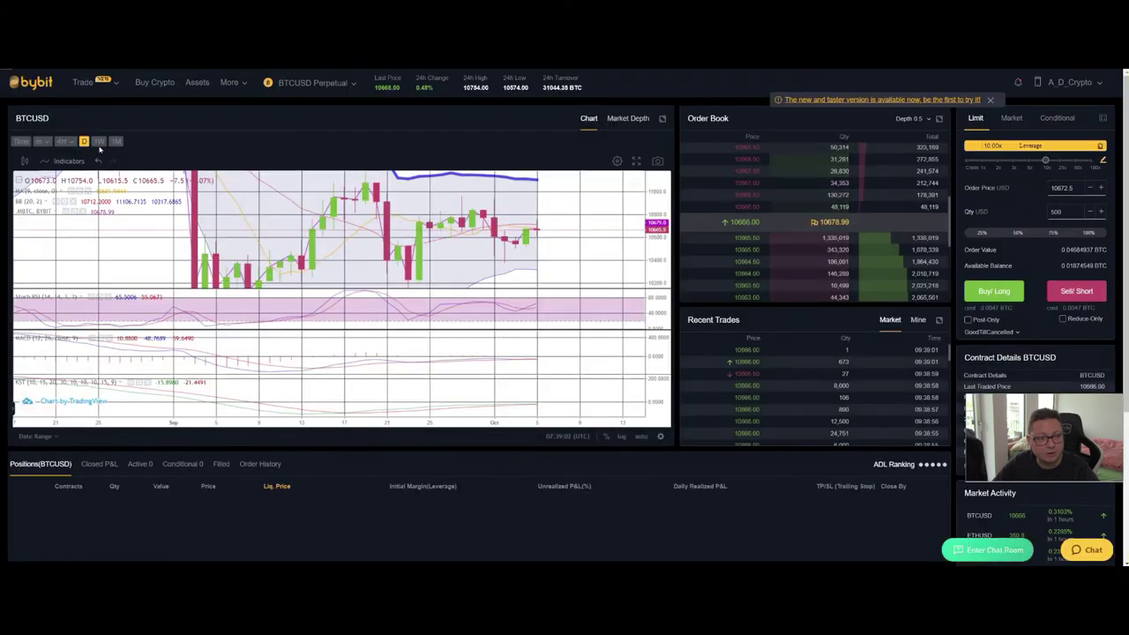
pyautogui.click(99, 141)
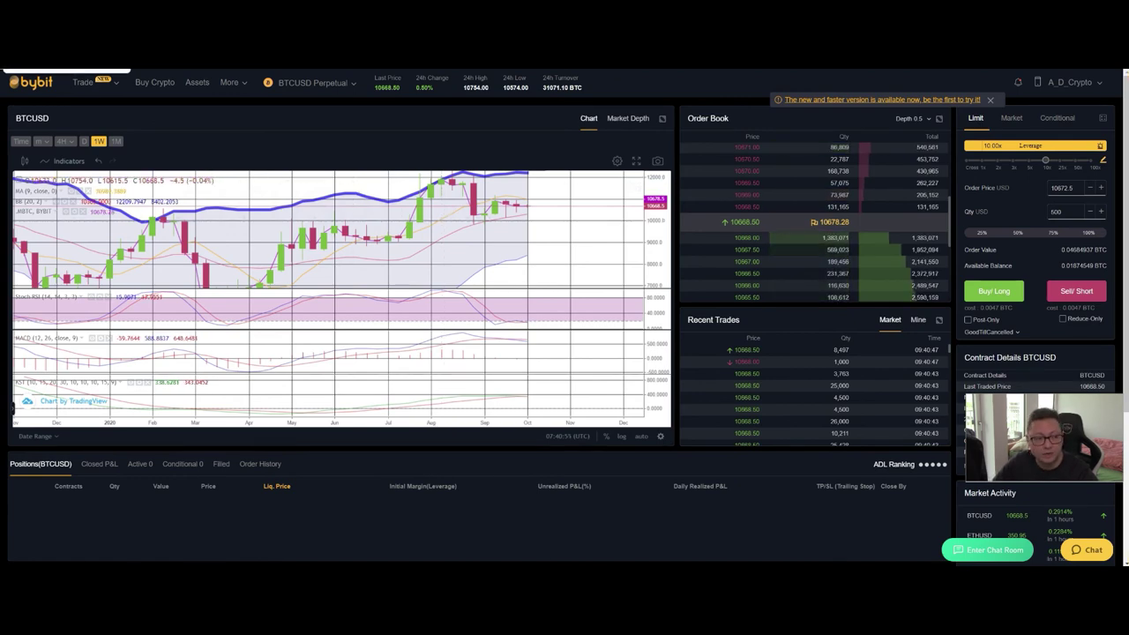
pyautogui.hotkey('ctrl', 'Tab')
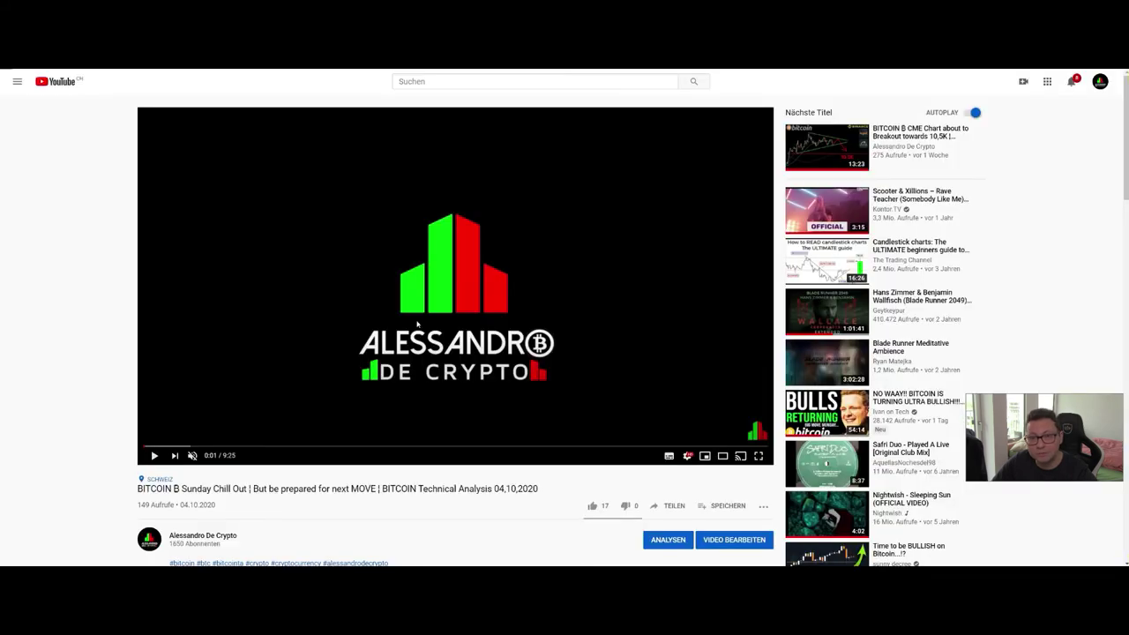
# Step: Scroll the BITCOIN Sunday Chill Out video description and highlight its exchange bonus links
pyautogui.scroll(-5, 414, 317)
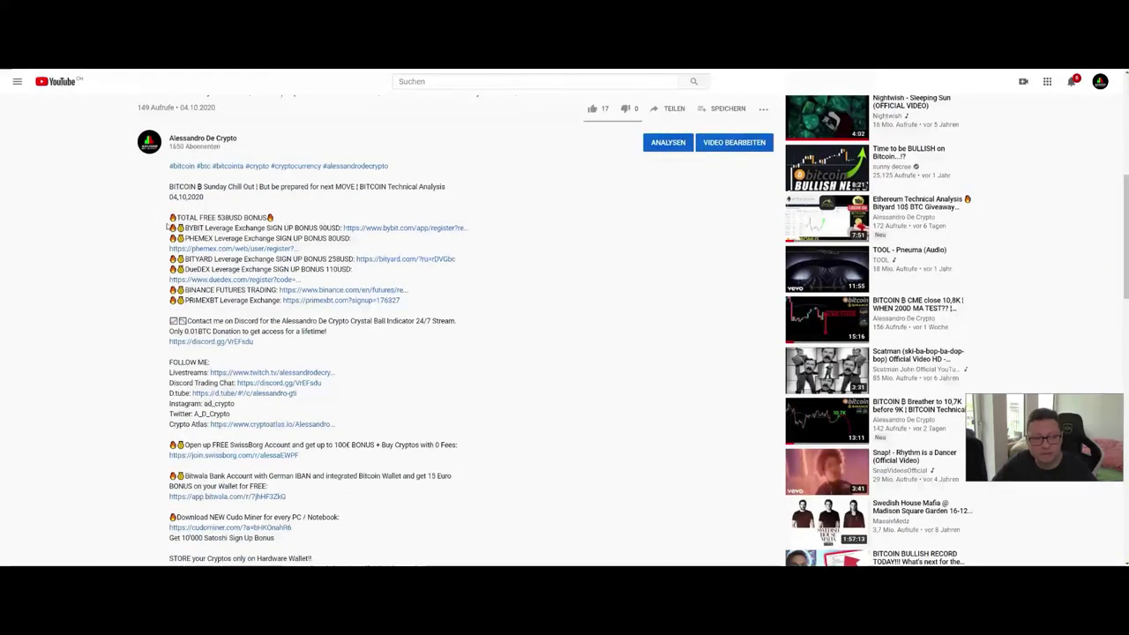
pyautogui.moveTo(167, 215); pyautogui.dragTo(447, 307)
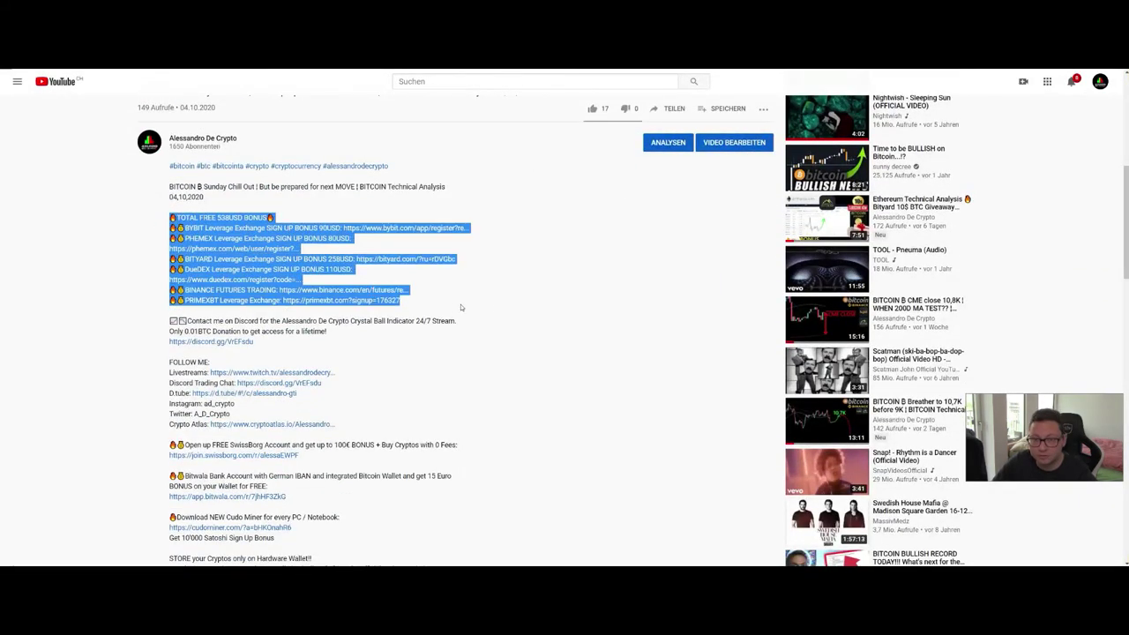
pyautogui.click(523, 306)
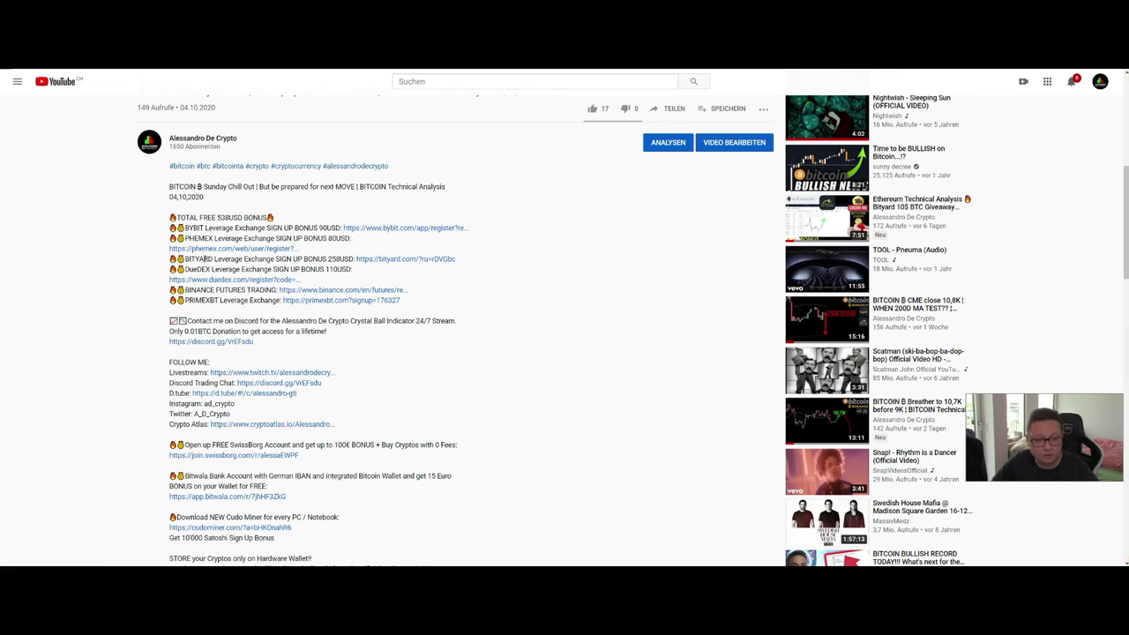
pyautogui.scroll(-3, 205, 259)
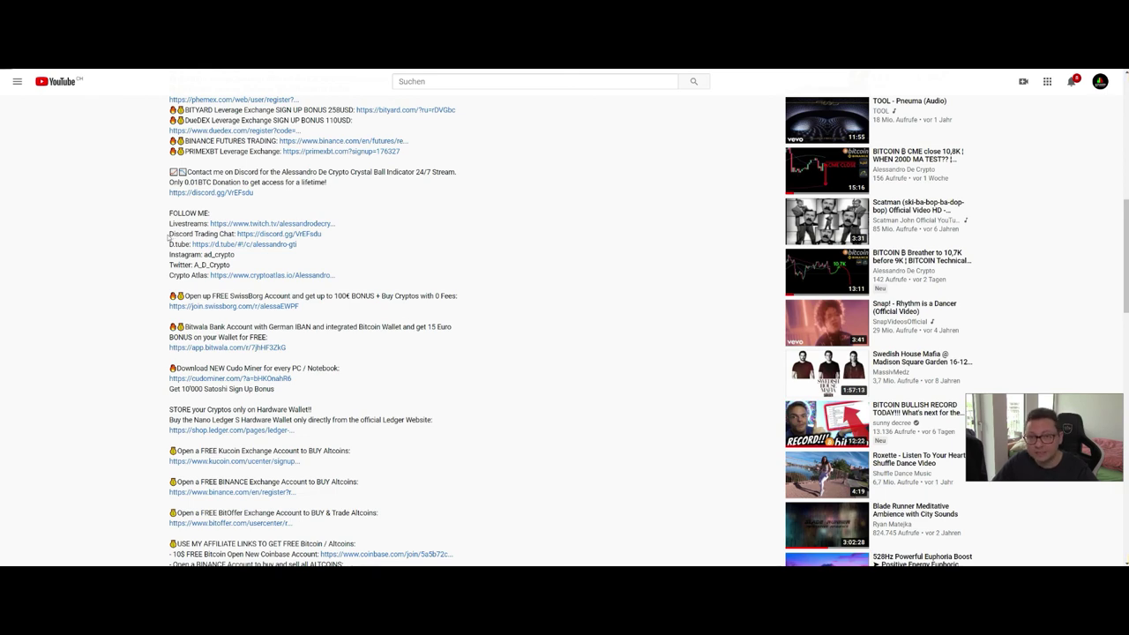
pyautogui.scroll(10, 168, 237)
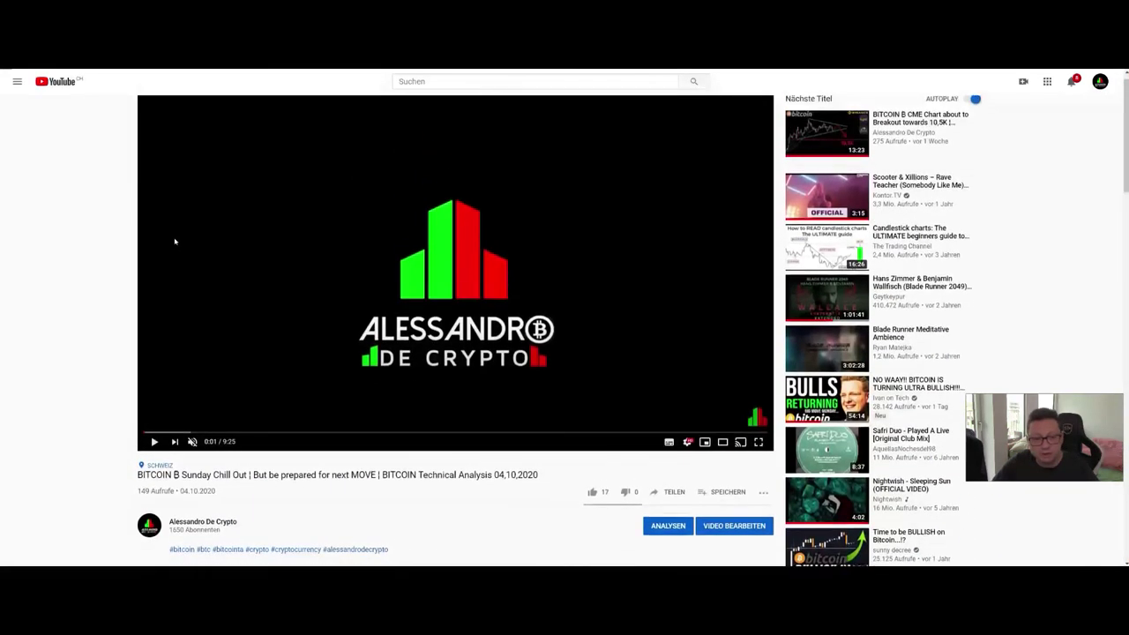